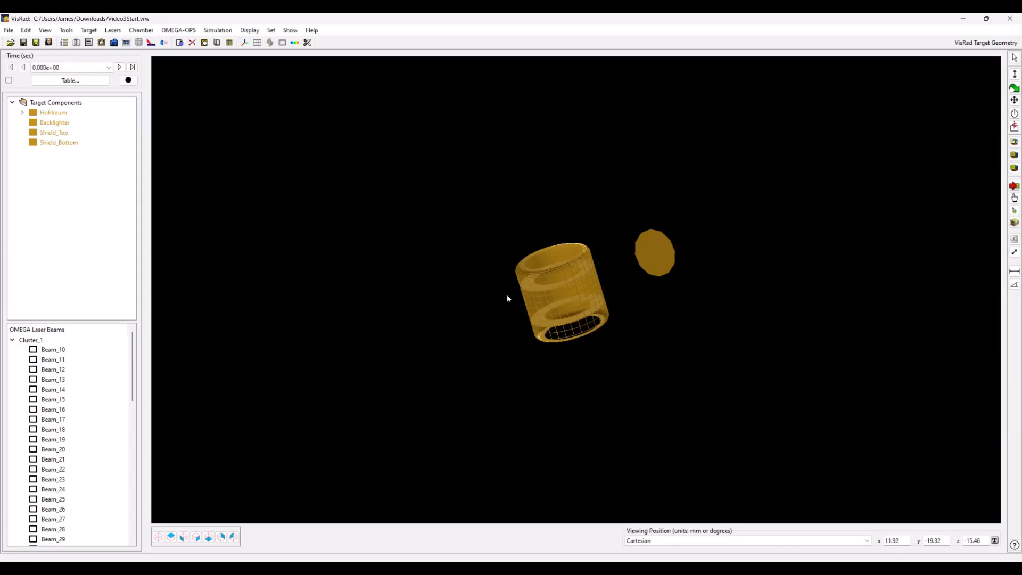
Open the Line-Target Intersection Points tool and place it clear of the hohlraum and backlighter
left_click_drag(611, 291, 582, 288)
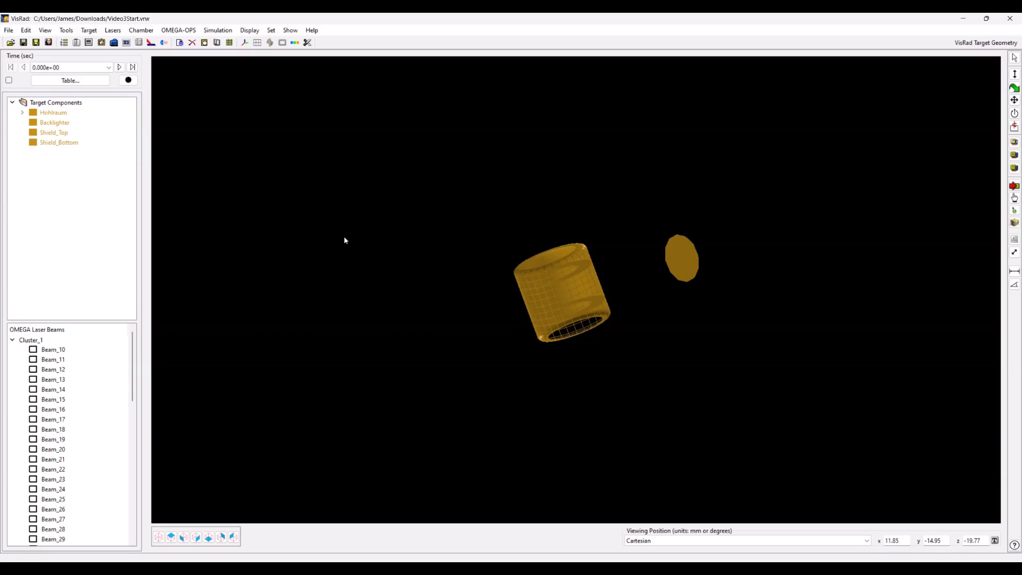
left_click(67, 30)
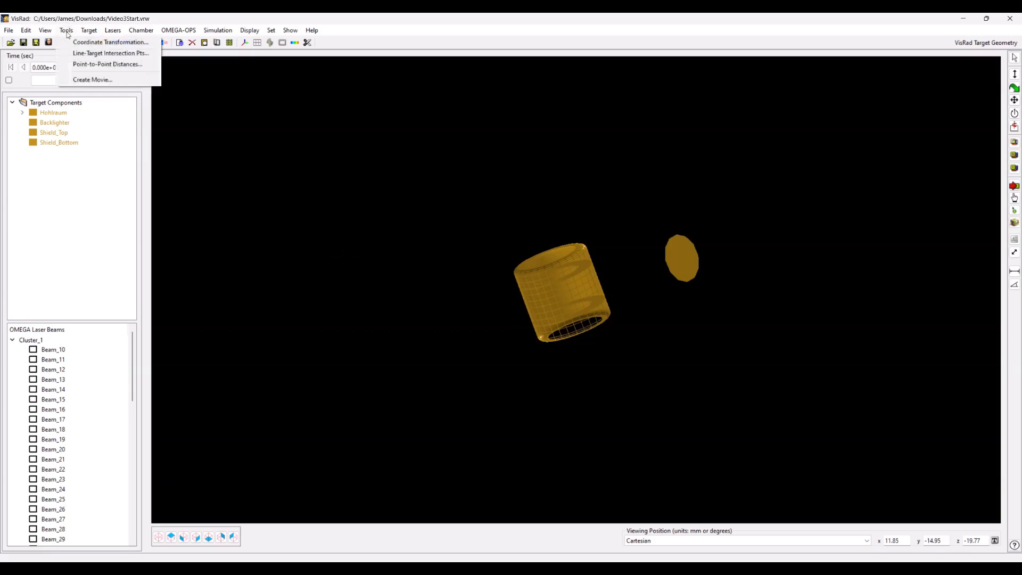
left_click(95, 54)
left_click_drag(753, 191, 279, 144)
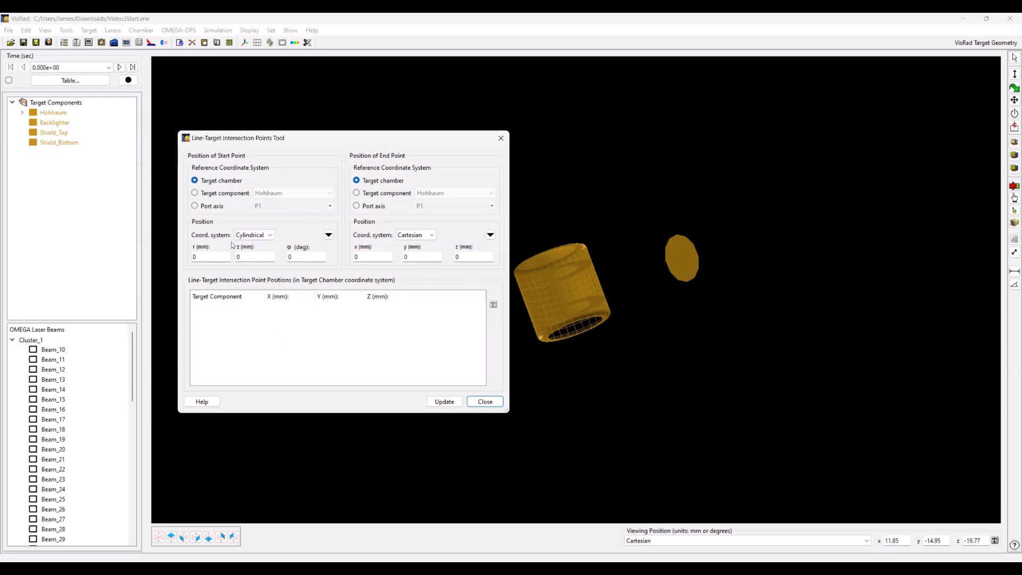
Set the line's start point on port axis H14 at z = 30 mm in cylindrical coordinates
left_click(224, 194)
left_click(277, 194)
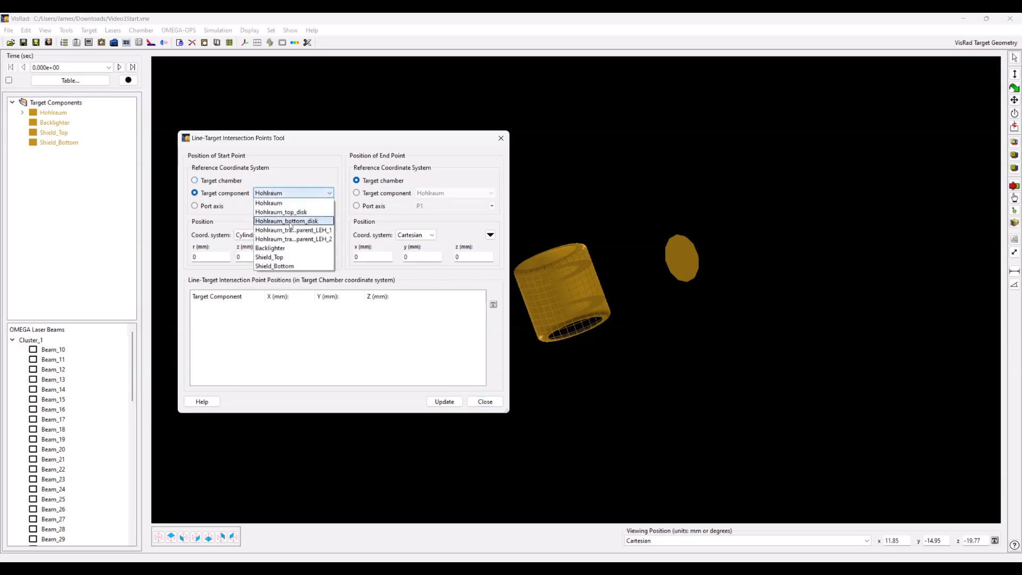
left_click(290, 203)
left_click(208, 206)
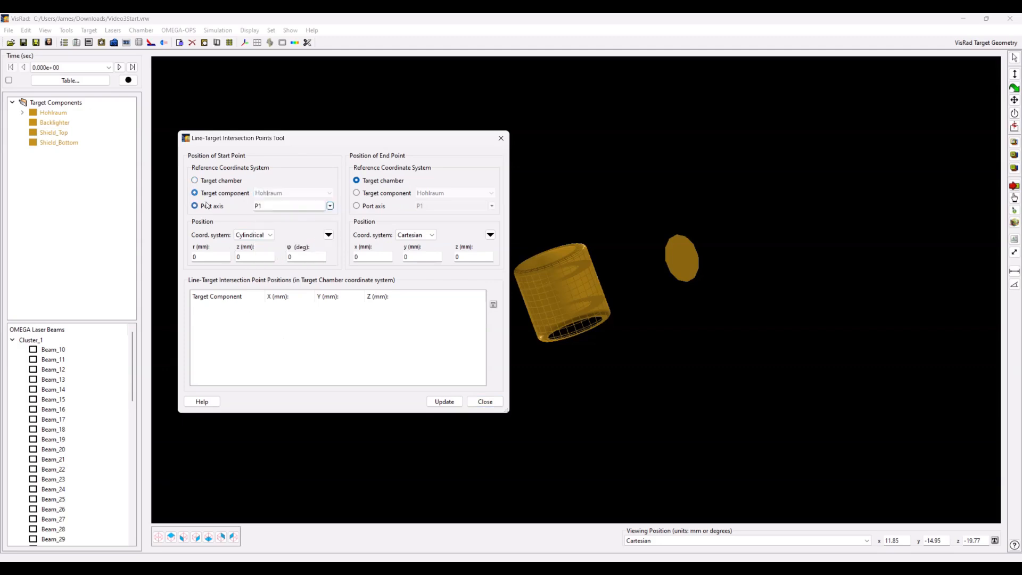
left_click(330, 206)
scroll(384, 299, "down", 5)
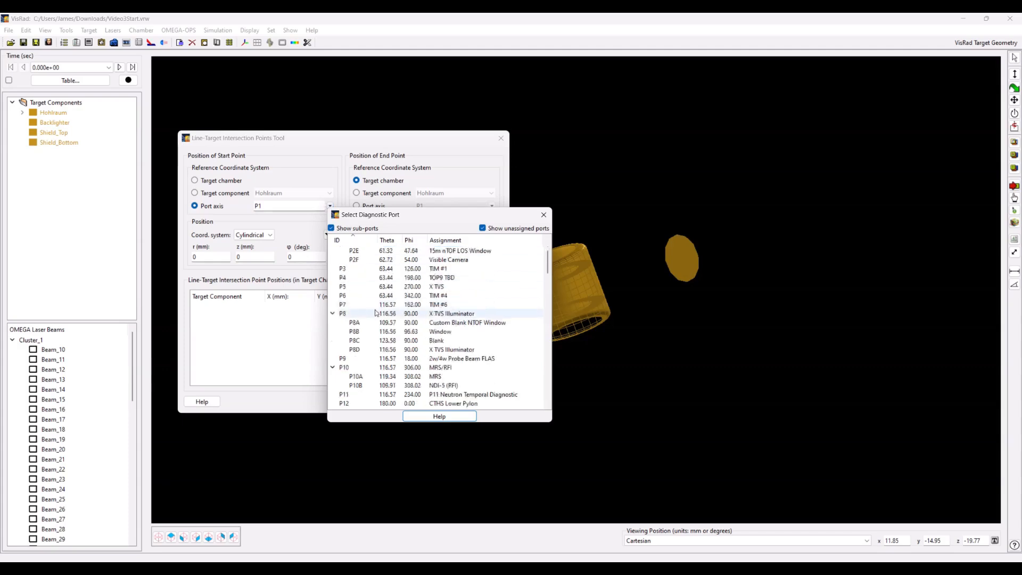
scroll(382, 300, "down", 15)
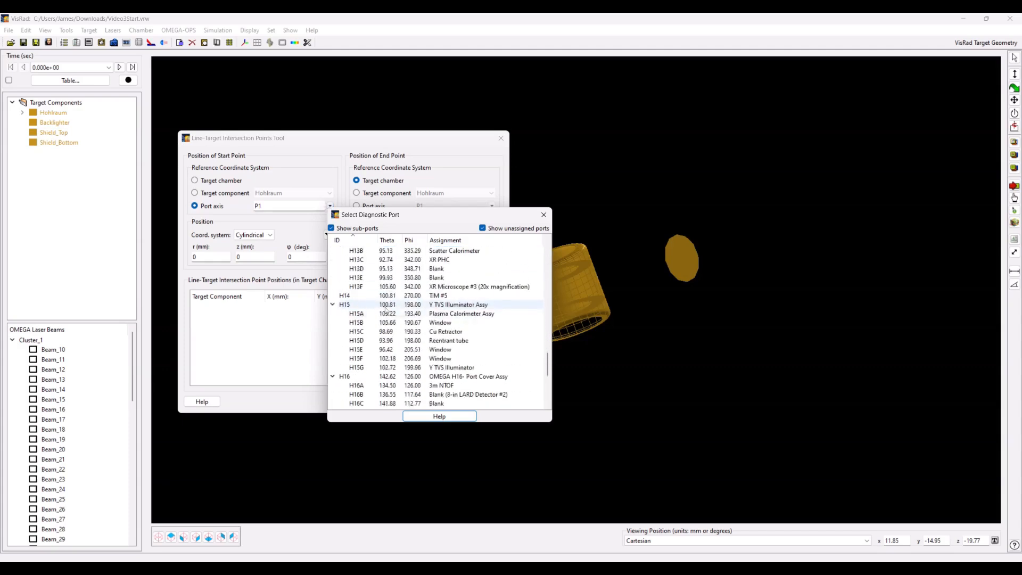
double_click(376, 300)
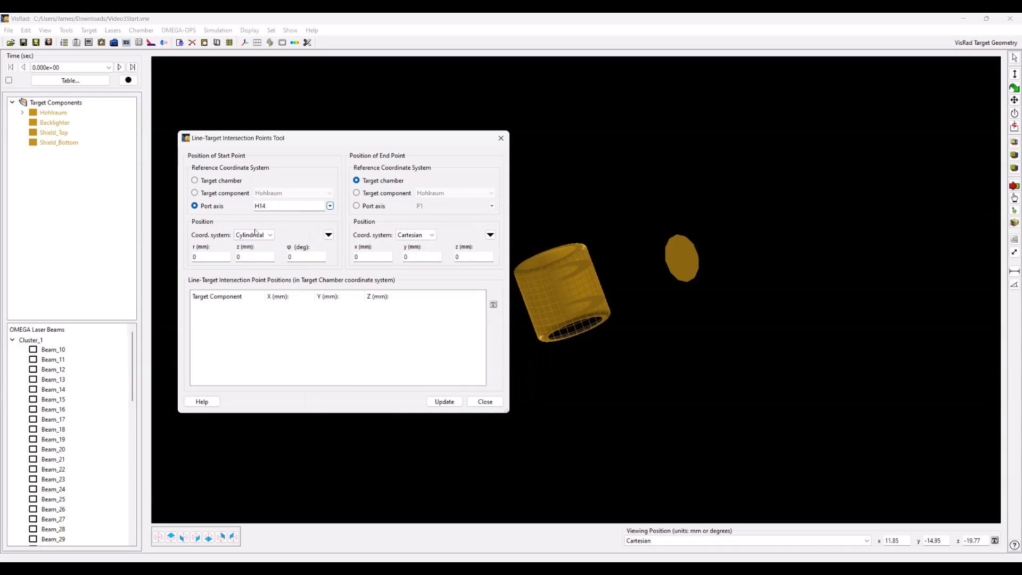
left_click(262, 256)
type("30")
Set the line's end point to the origin of the Backlighter component and calculate the line-target intersection points
left_click(357, 194)
left_click(442, 193)
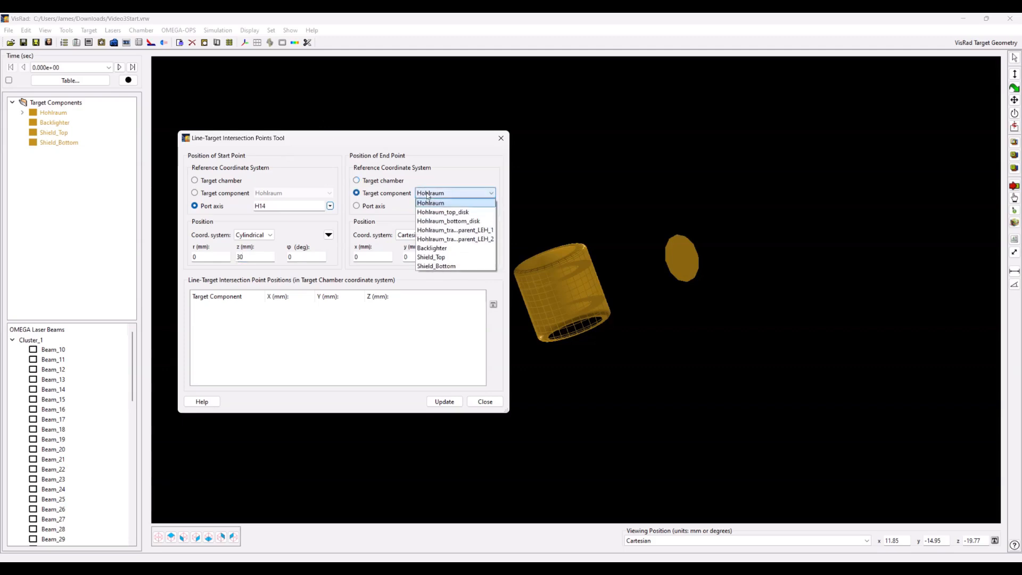
left_click(433, 248)
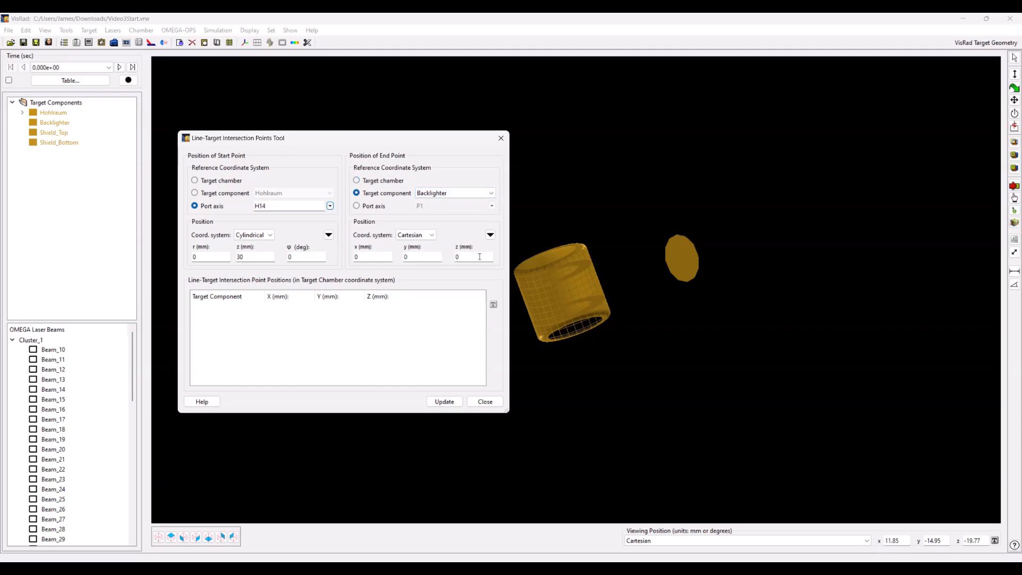
left_click(450, 401)
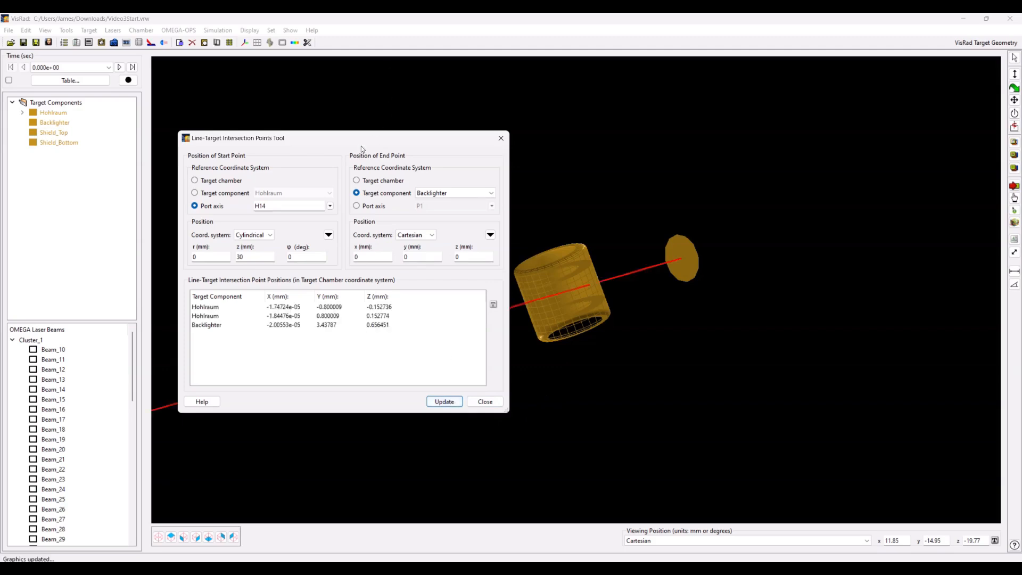
left_click_drag(353, 143, 892, 127)
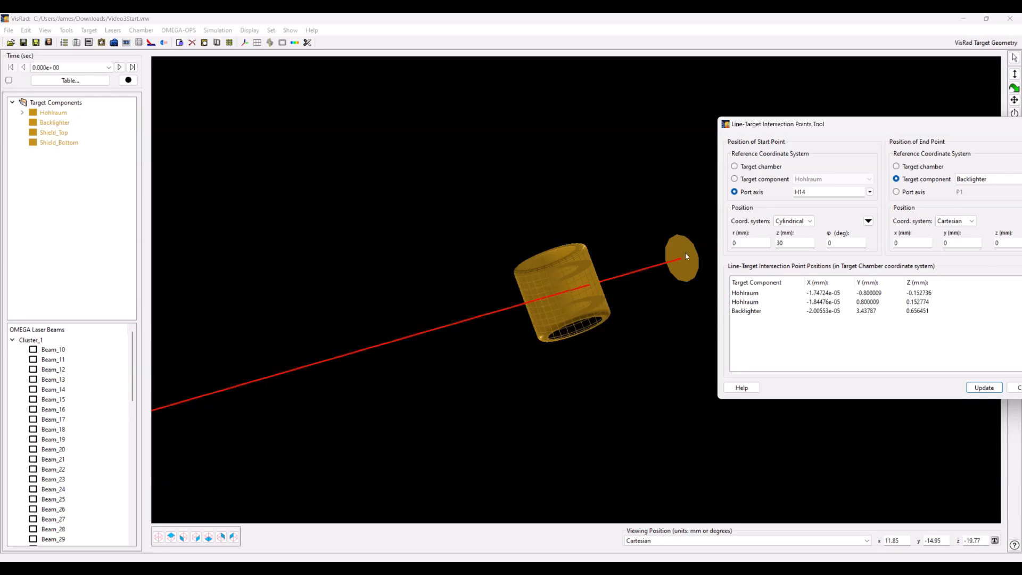
Compare the two listed Hohlraum intersection points with where the red line crosses the hohlraum
left_click(759, 296)
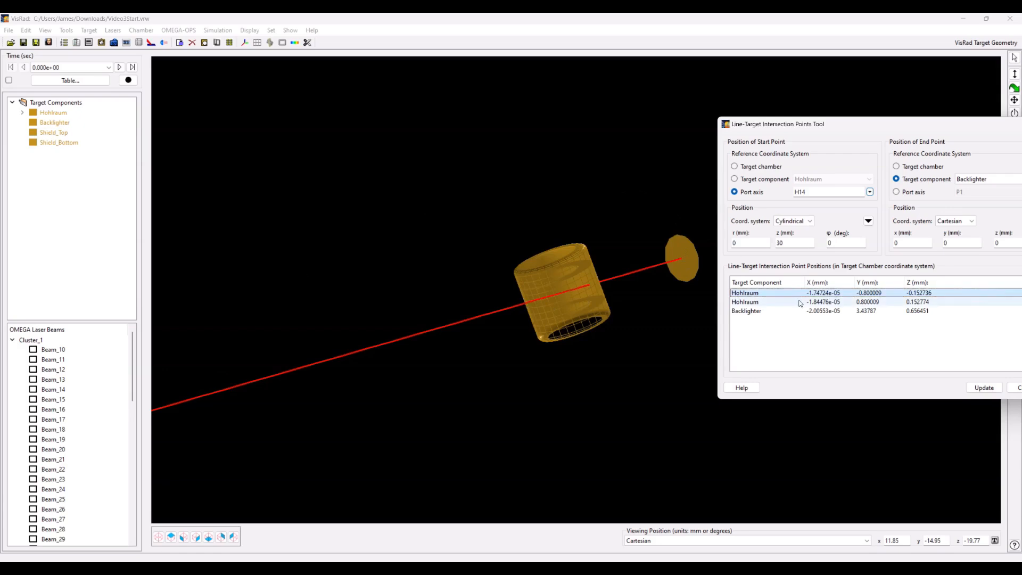
key("Down")
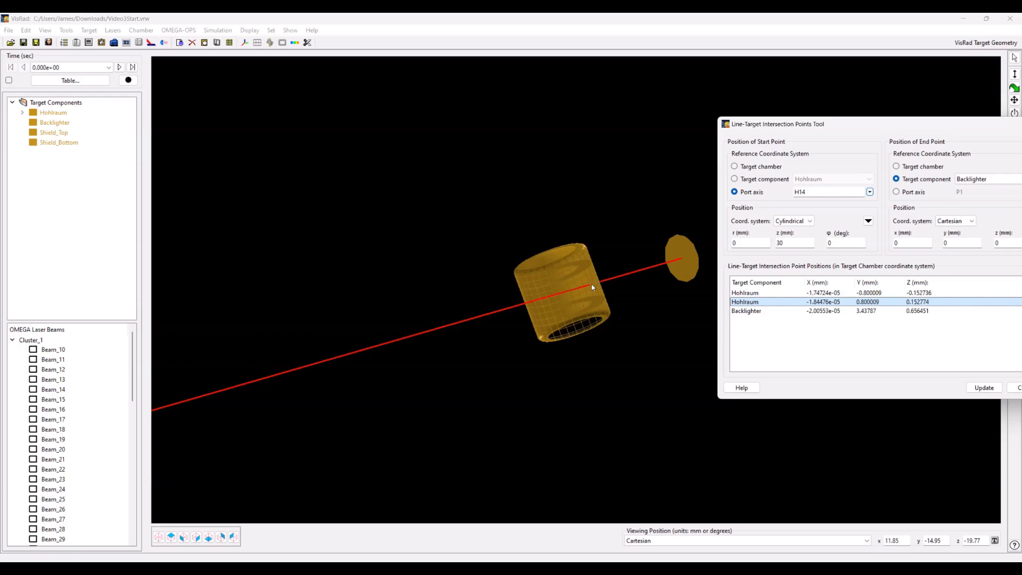
left_click_drag(890, 123, 343, 96)
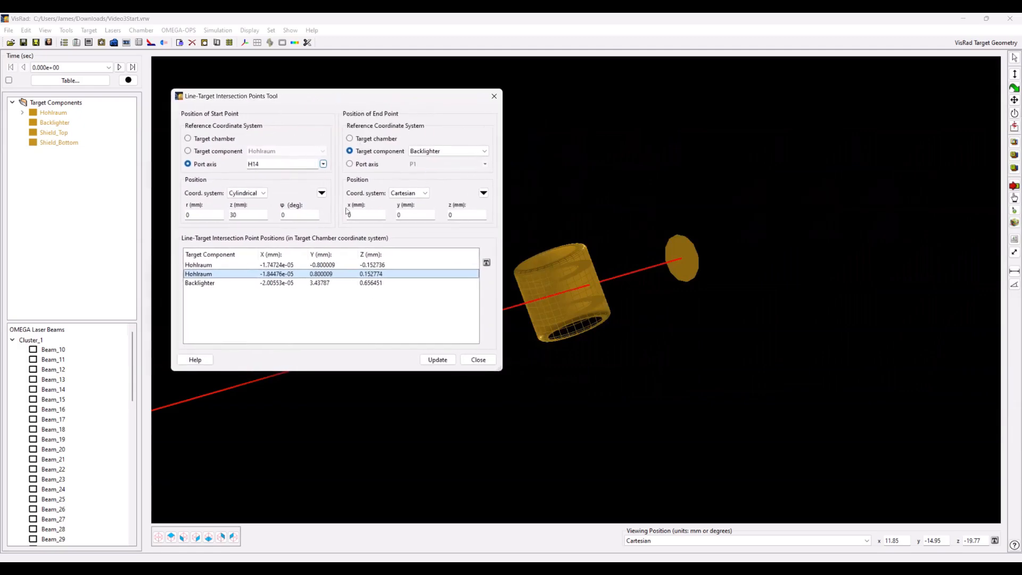
Load the first Hohlraum intersection point into the Coordinate Transformation tool
left_click(316, 266)
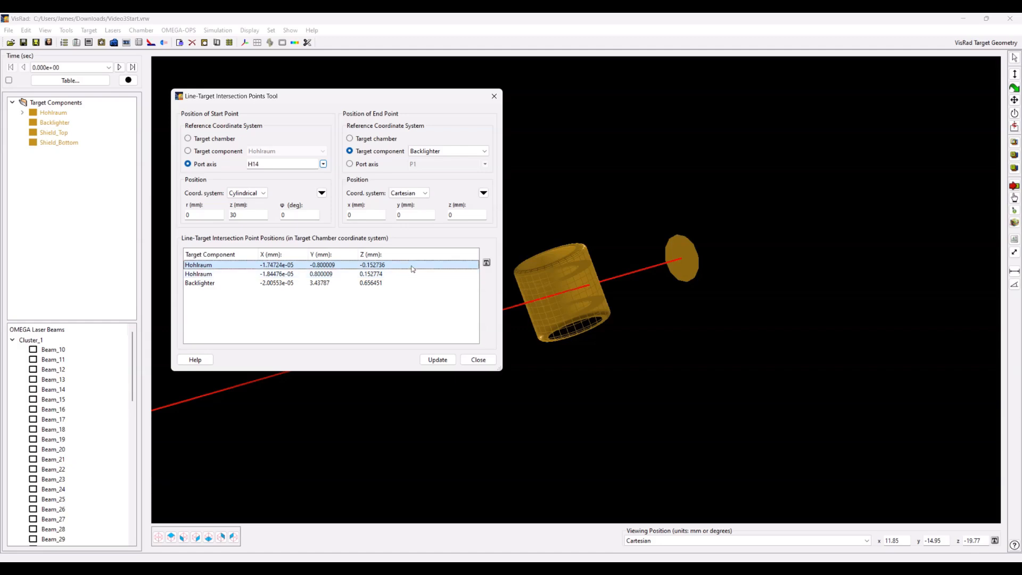
left_click(486, 263)
left_click_drag(441, 209, 291, 297)
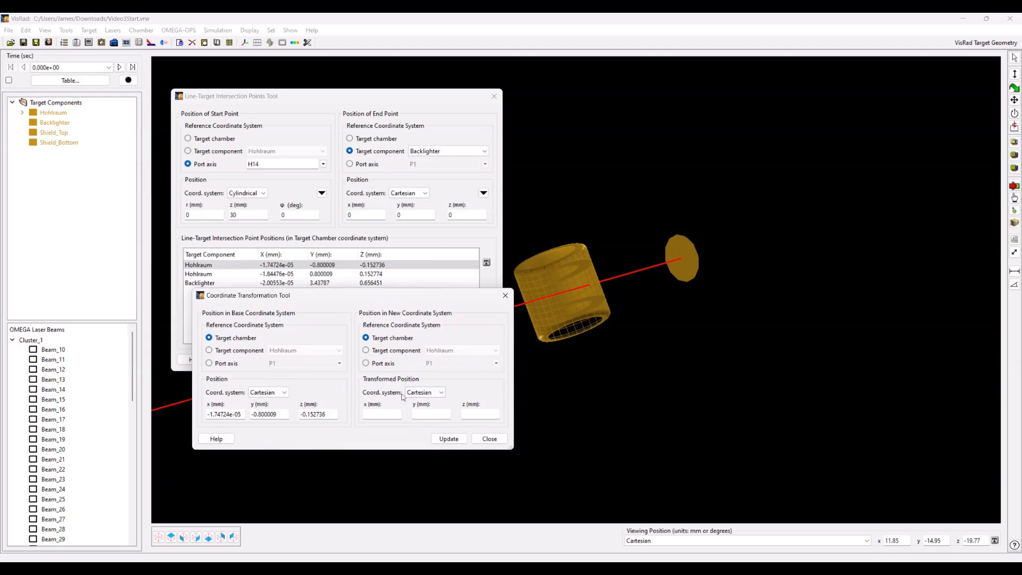
left_click(351, 266)
Transform the point into cylindrical coordinates of the Hohlraum component and copy the resulting position variables
left_click(367, 351)
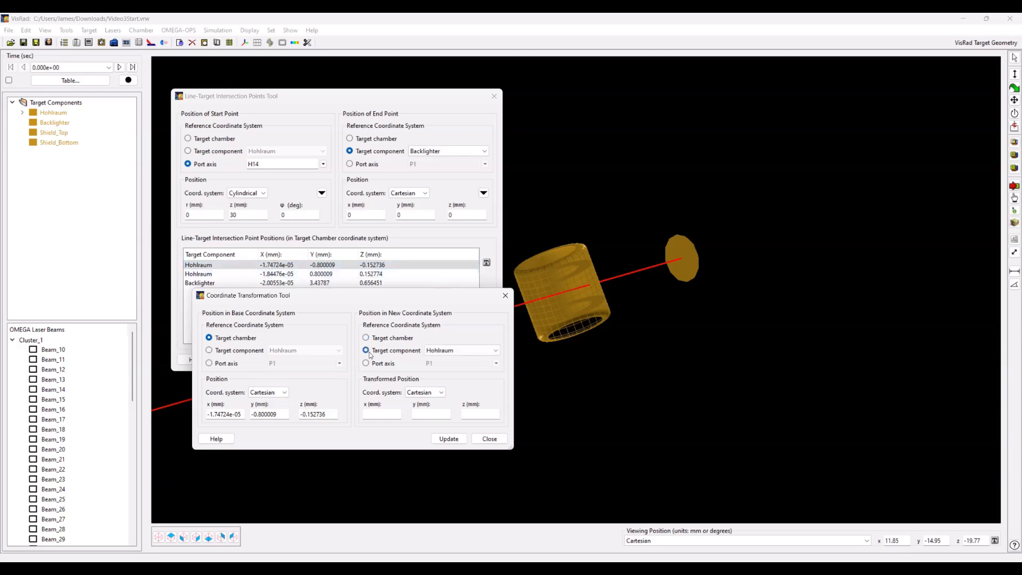
left_click(422, 393)
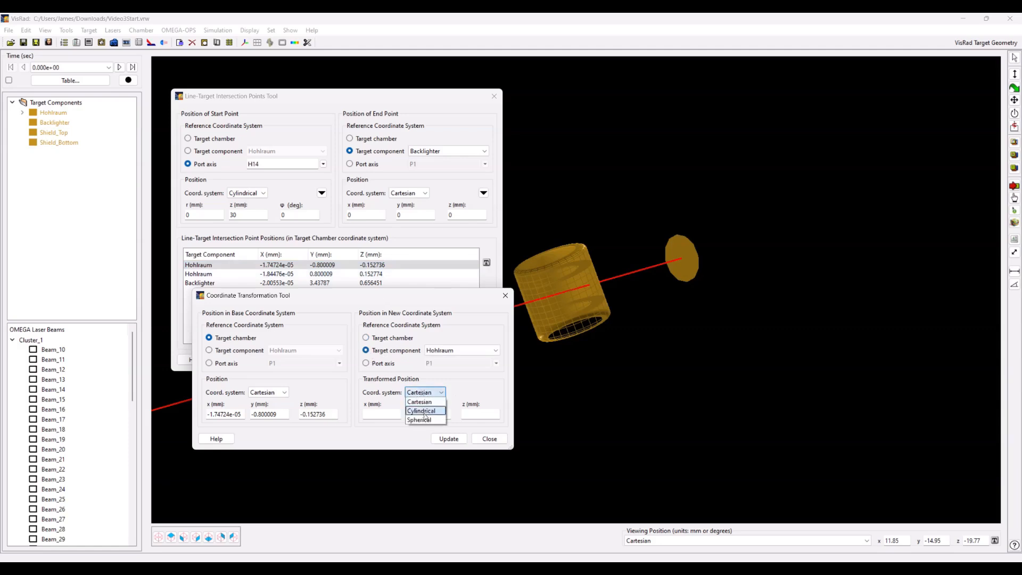
left_click(426, 415)
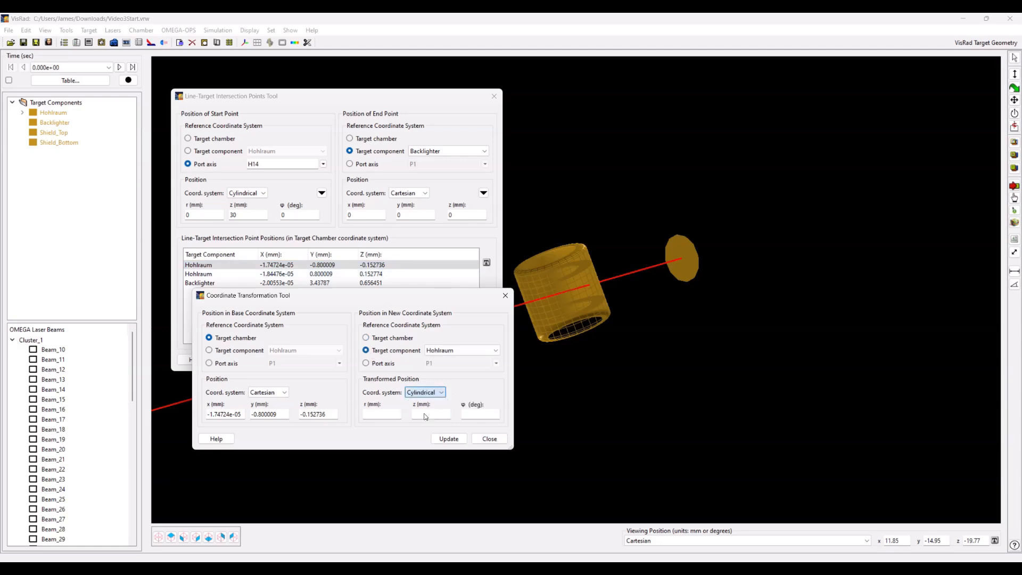
left_click(448, 439)
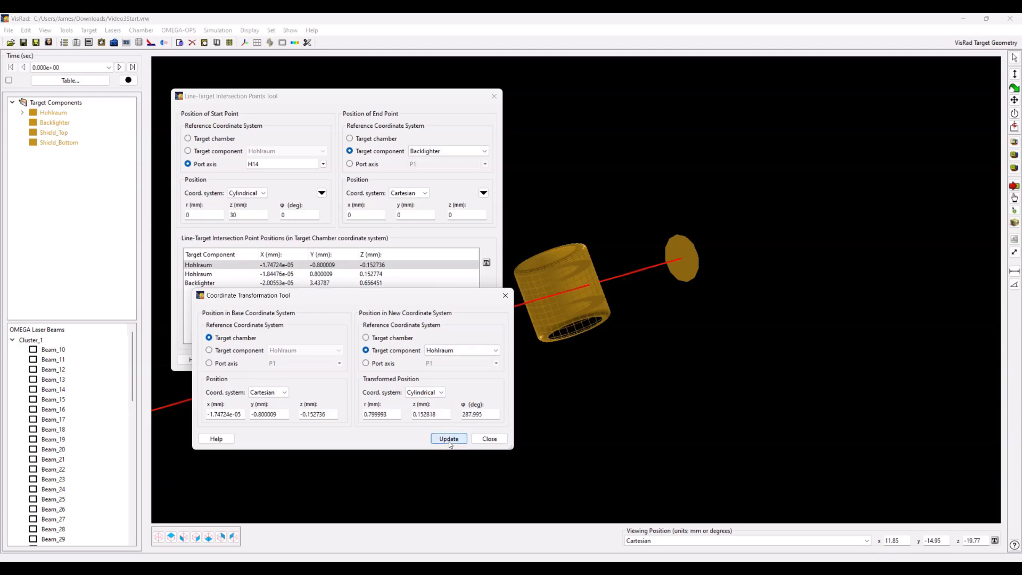
right_click(490, 416)
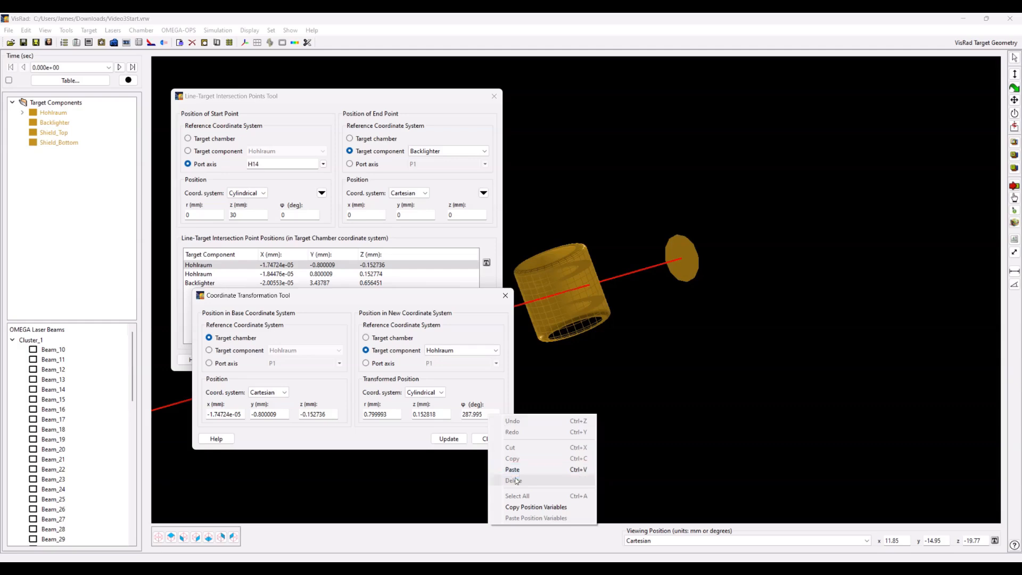
left_click(535, 507)
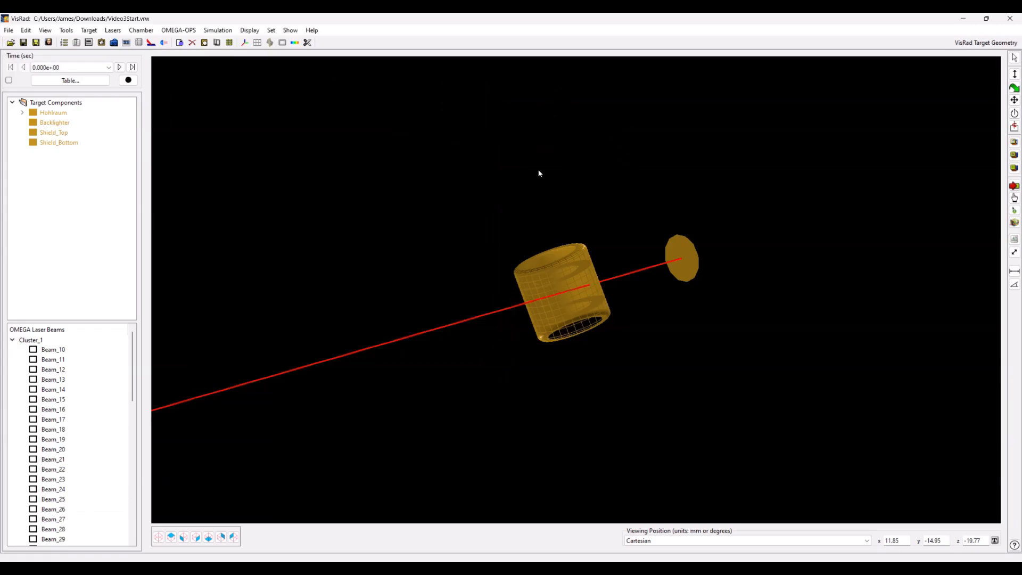
Start a cylinder-type clipping volume on the Hohlraum component
left_click(101, 114)
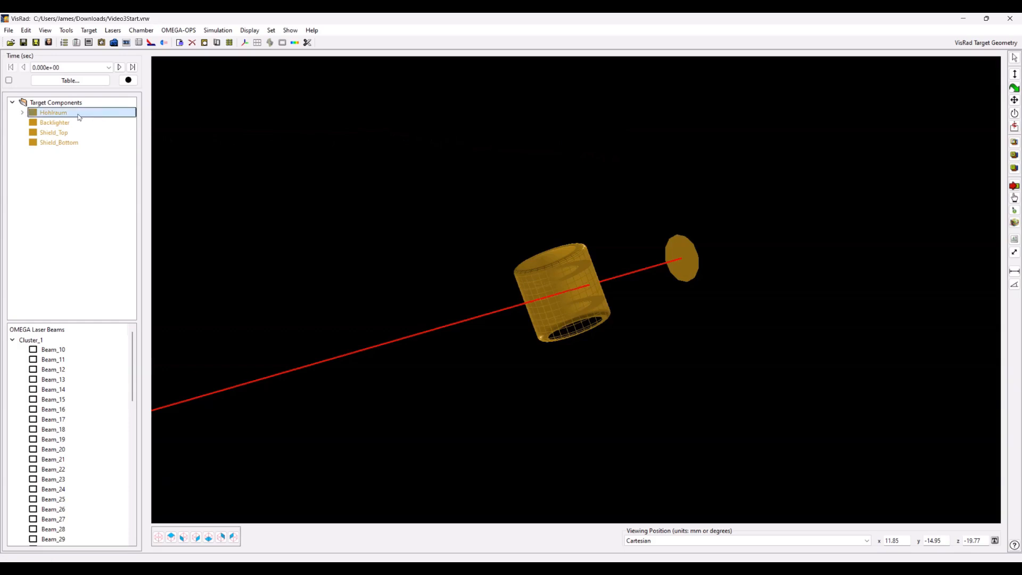
right_click(84, 117)
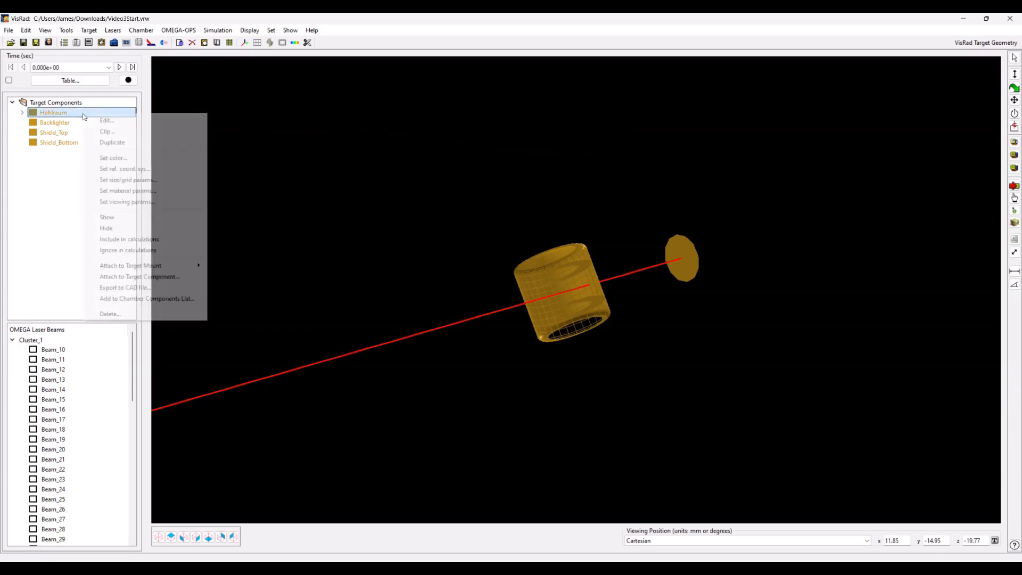
left_click(130, 132)
left_click_drag(514, 230, 411, 166)
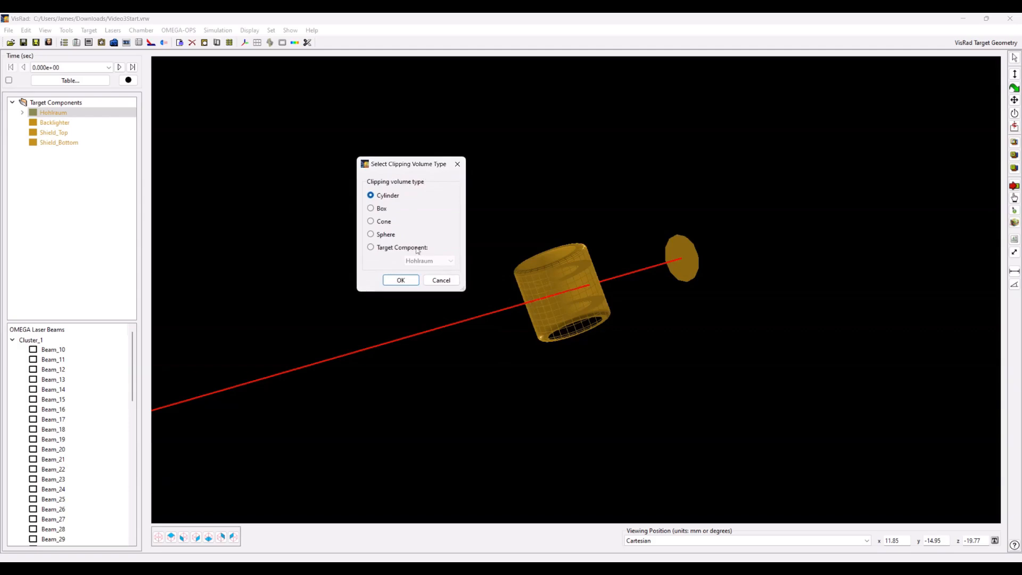
left_click(401, 281)
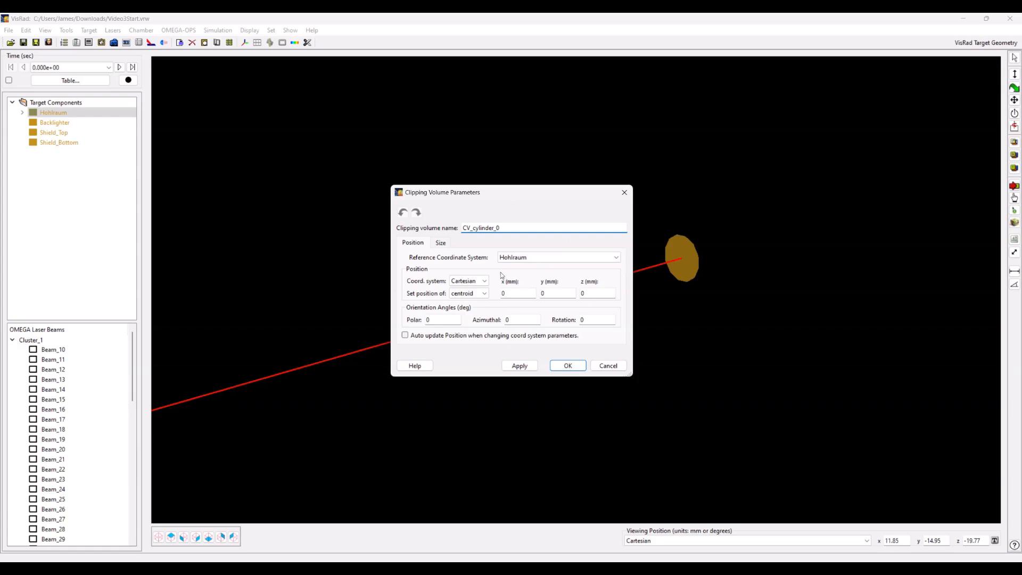
Switch the clipping volume's position to cylindrical coordinates and paste the copied position variables for its centroid
left_click(474, 281)
left_click(473, 300)
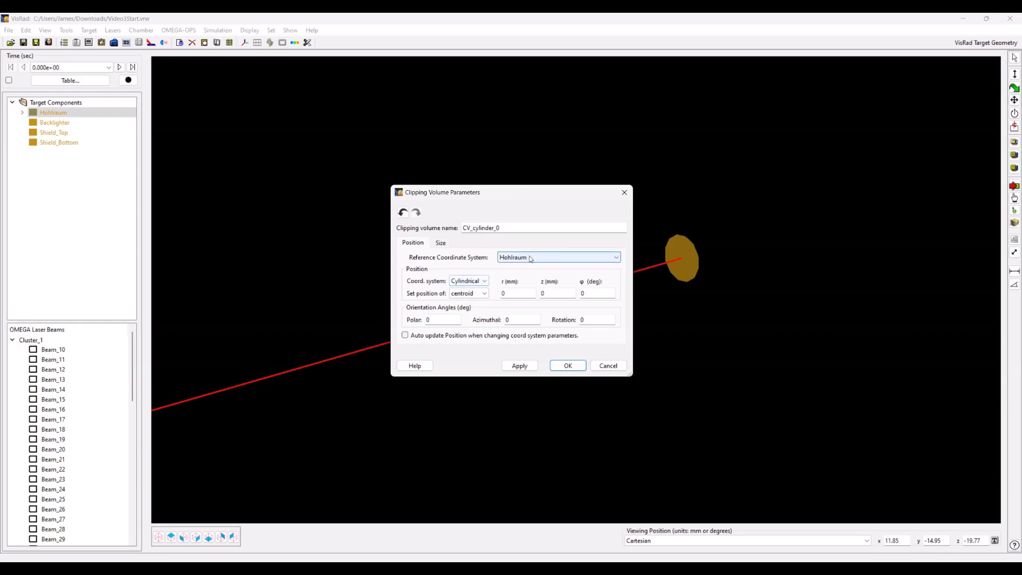
right_click(517, 294)
left_click(543, 397)
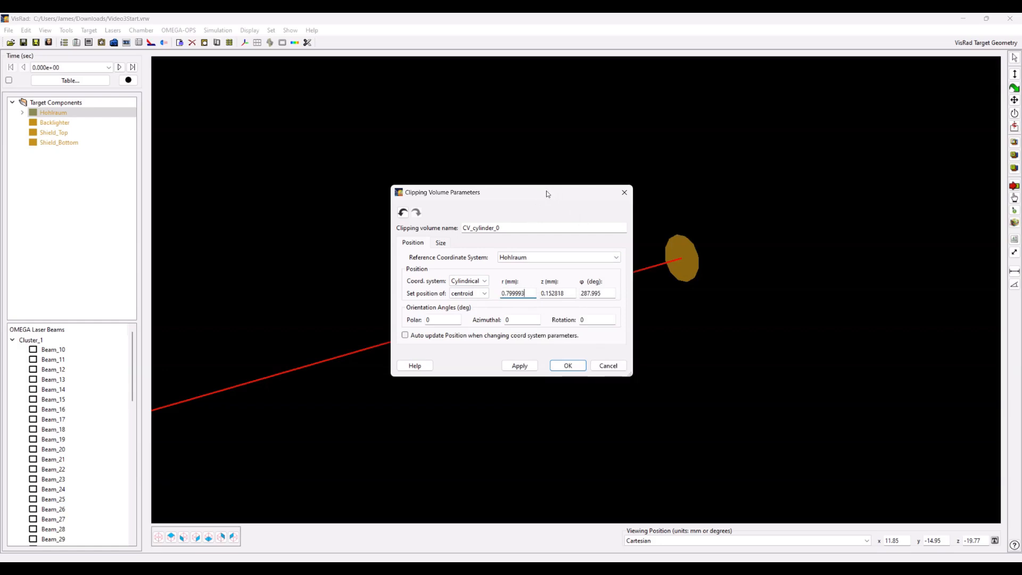
Orient the clipping cylinder with an azimuthal angle of 288° and a polar angle of 90°
left_click(530, 319)
type("288")
left_click(438, 318)
type("90")
Size the clipping cylinder to a radius of 0.15 mm and a length of 0.3 mm, and create it
left_click(450, 243)
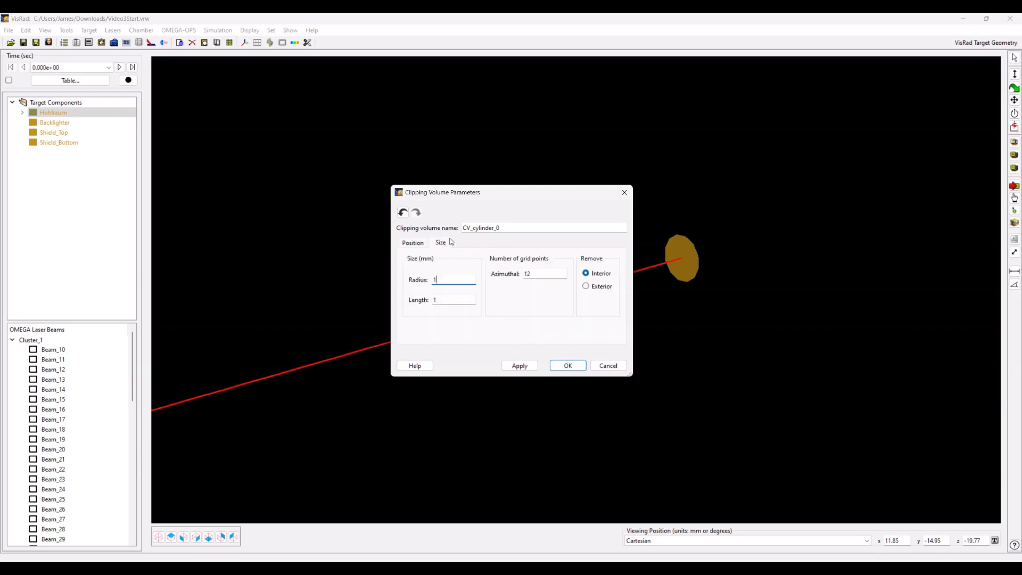
left_click_drag(536, 193, 369, 129)
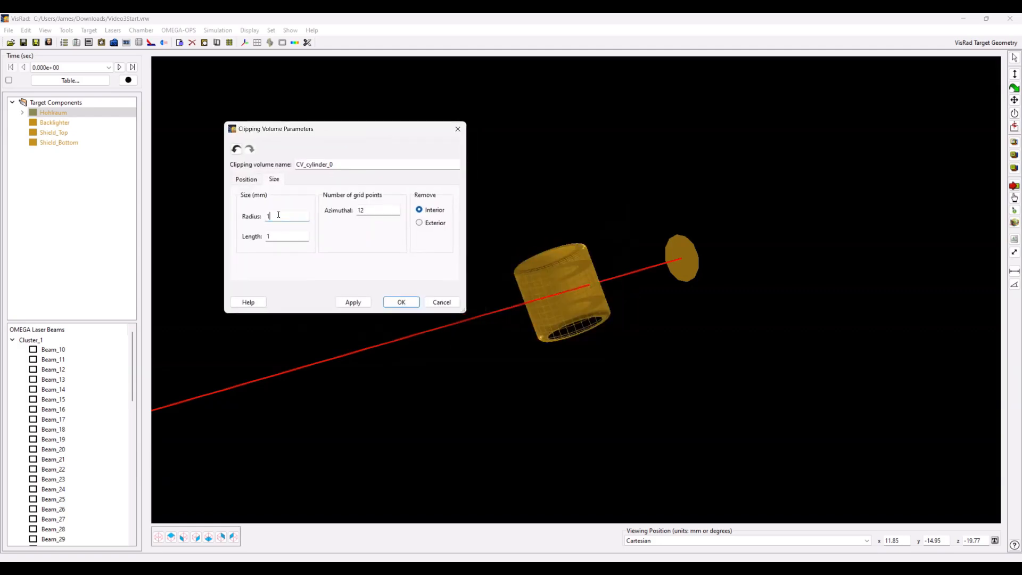
type(".15")
key("Tab")
type(".3")
left_click(406, 302)
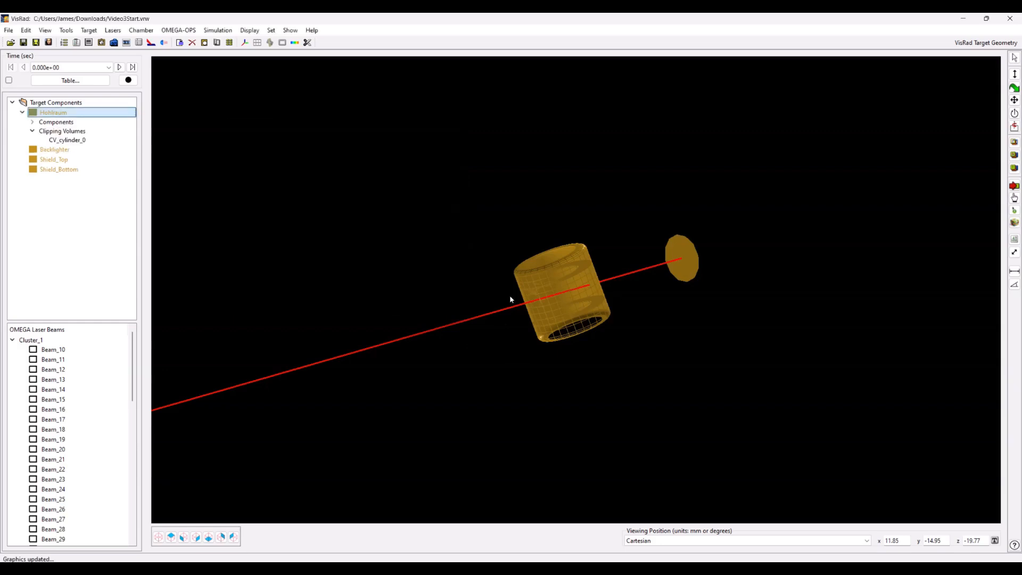
Display the clipping volume's outline and inspect where the cylinder passes through the hohlraum wall along the red line
scroll(536, 298, "up", 5)
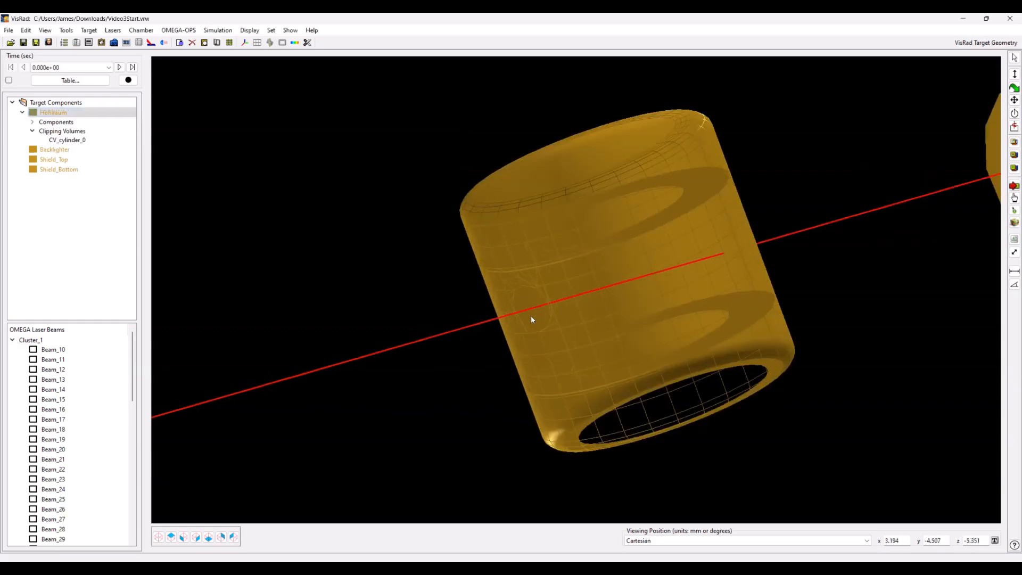
left_click_drag(531, 319, 553, 313)
scroll(534, 318, "down", 2)
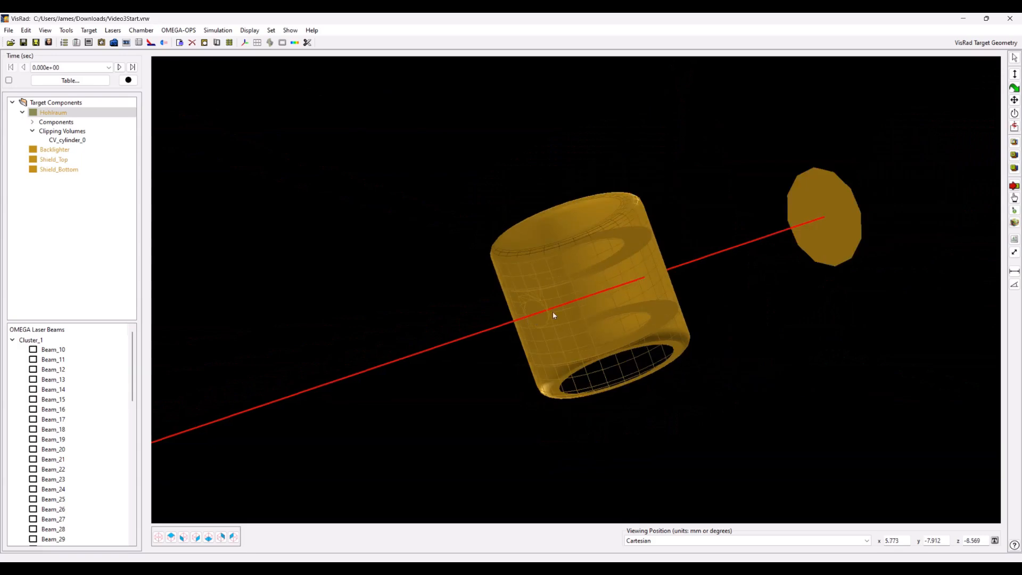
left_click(270, 43)
left_click(270, 44)
left_click_drag(632, 271, 558, 273)
scroll(494, 319, "up", 8)
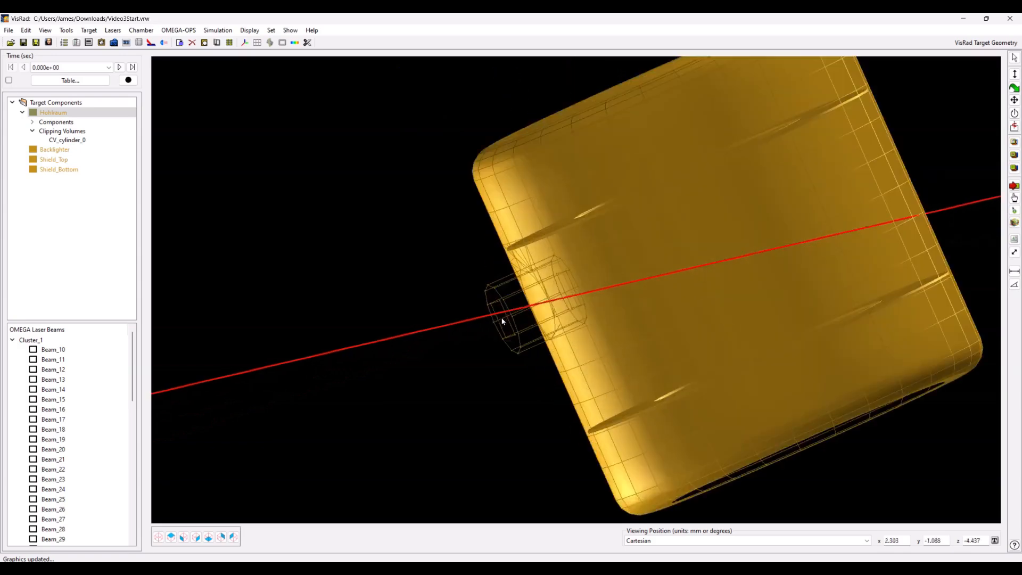
Return to the line-target intersection results and send the second hohlraum intersection point to the coordinate transformation tool
scroll(521, 315, "down", 5)
left_click_drag(521, 315, 710, 281)
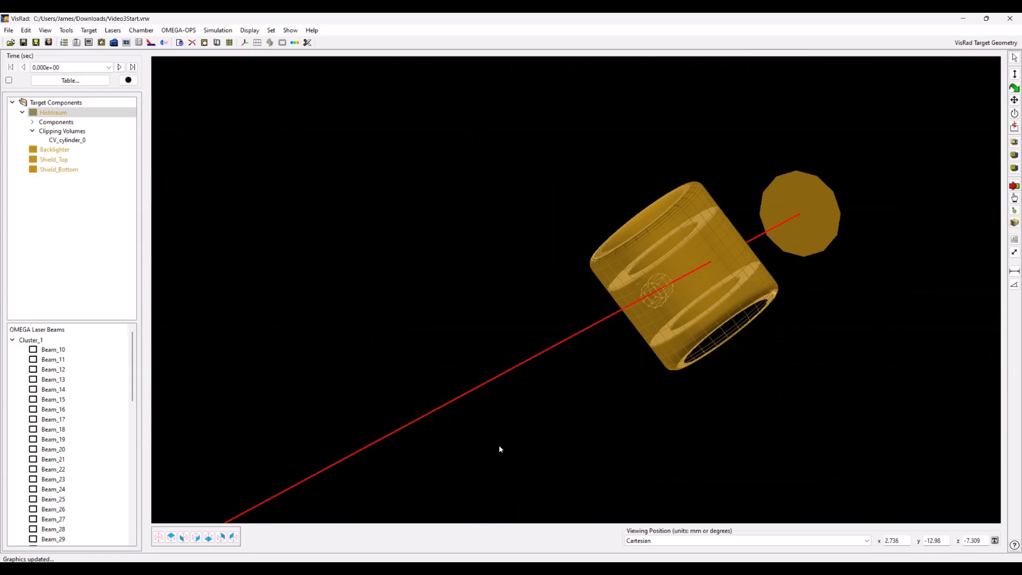
left_click(171, 537)
left_click_drag(566, 417, 710, 366)
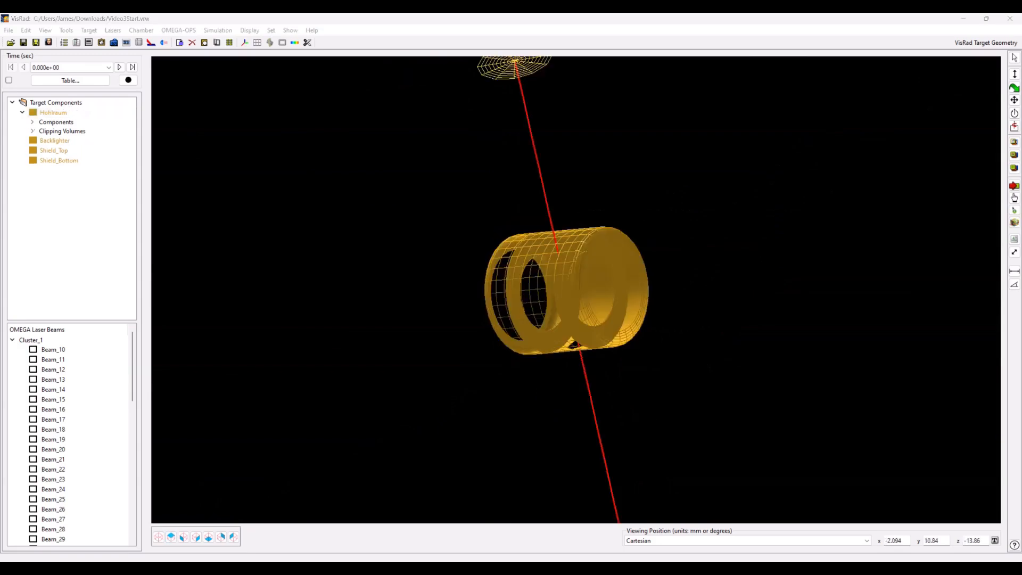
left_click(222, 256)
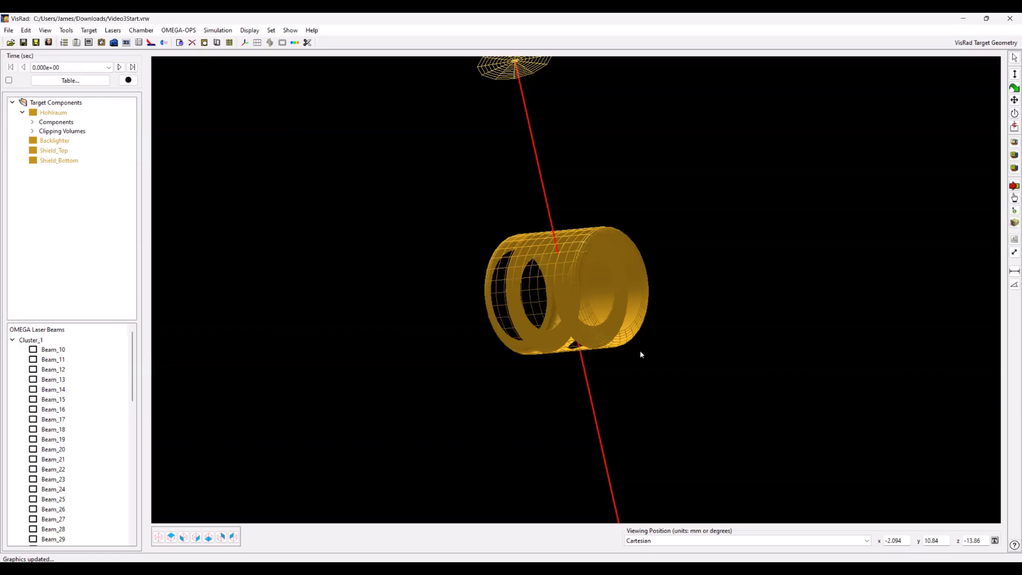
left_click(756, 568)
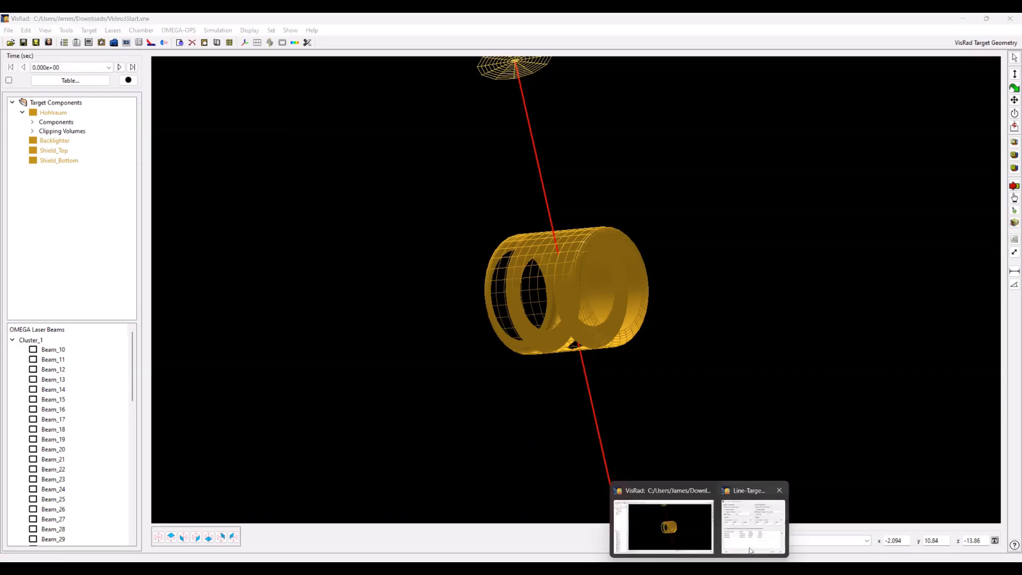
left_click(756, 529)
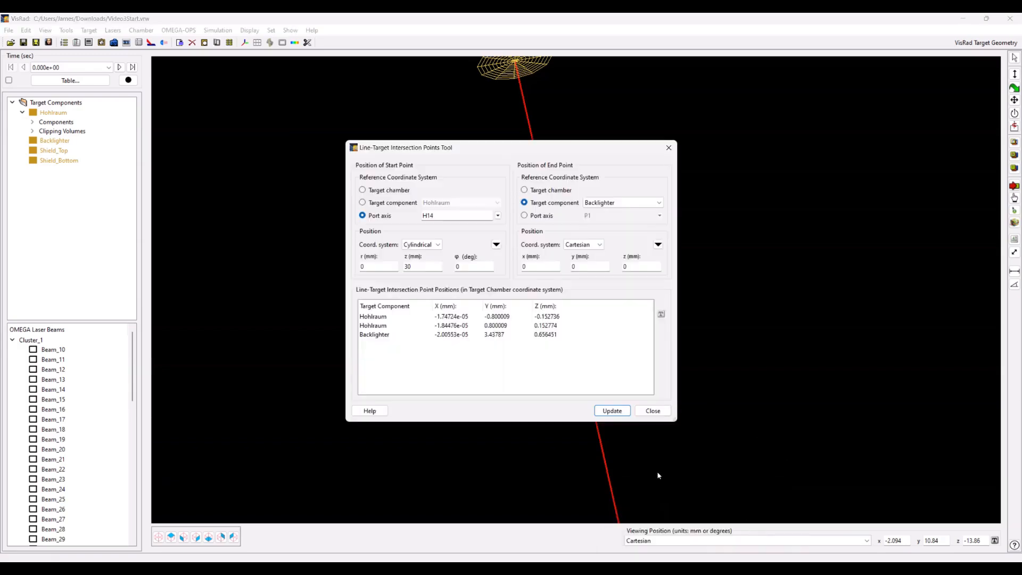
left_click(381, 326)
left_click(661, 314)
Transform the intersection point into the hohlraum's cylindrical coordinate system and copy the resulting position variables
left_click(558, 264)
left_click(594, 305)
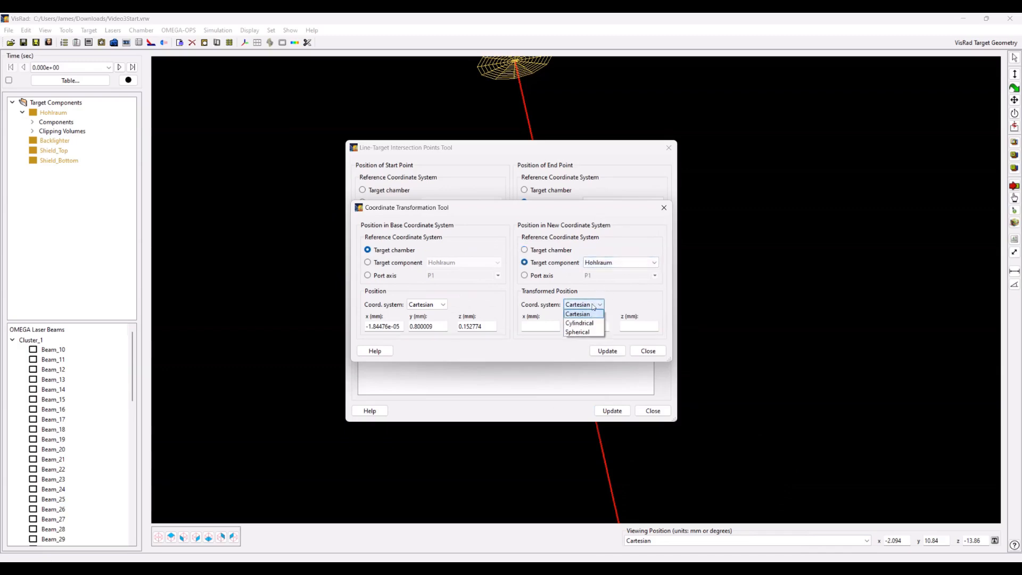
left_click(585, 323)
left_click(600, 353)
right_click(537, 329)
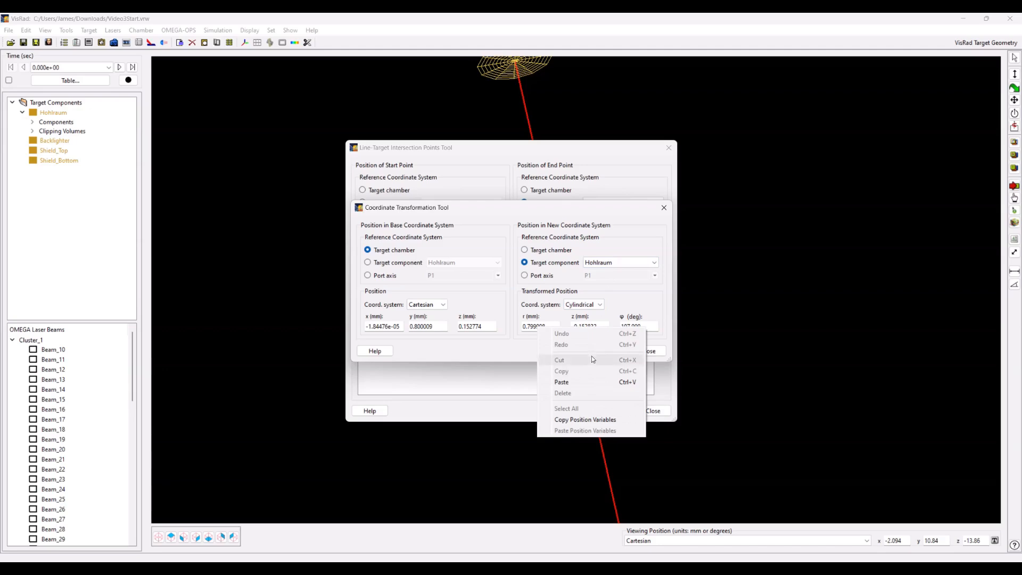
left_click(596, 421)
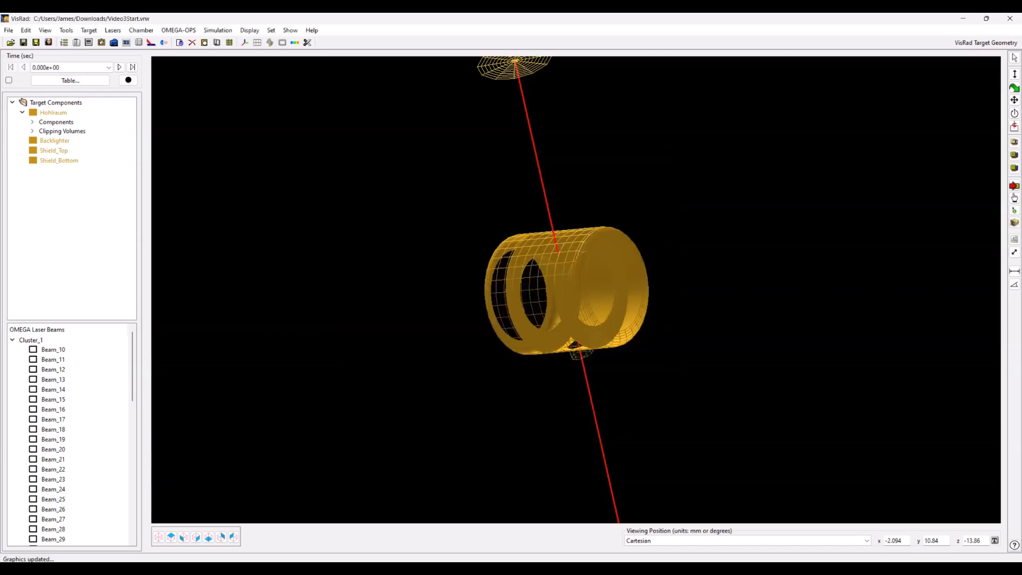
Start a box clipping volume on the hohlraum and paste the copied position variables as its centroid in cylindrical coordinates
right_click(71, 112)
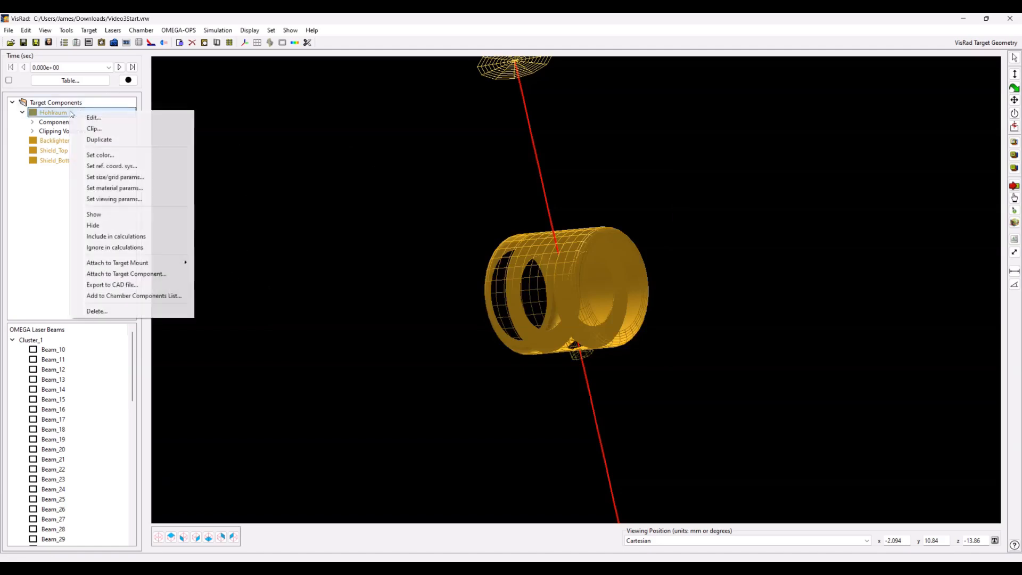
left_click(116, 129)
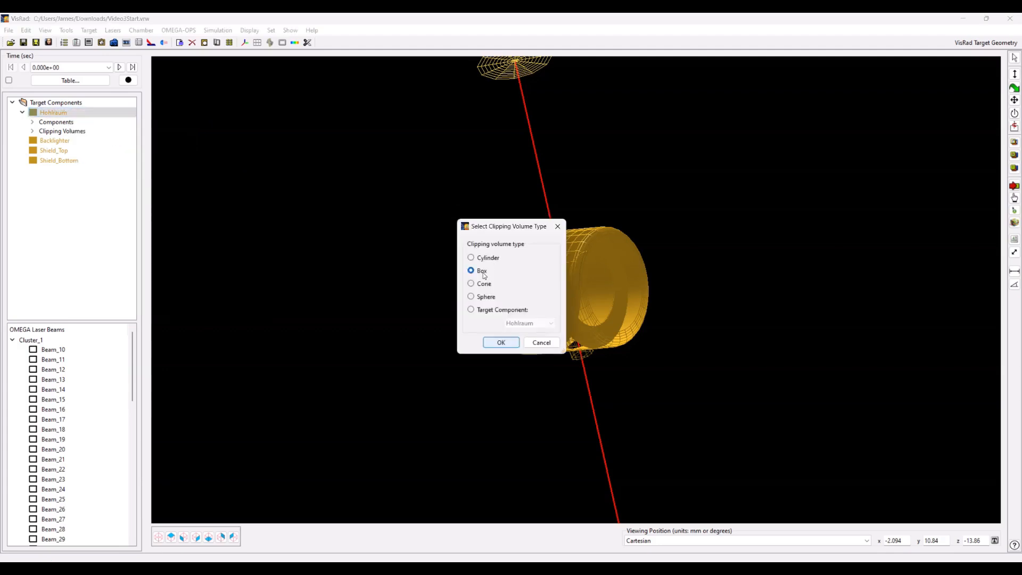
left_click(501, 343)
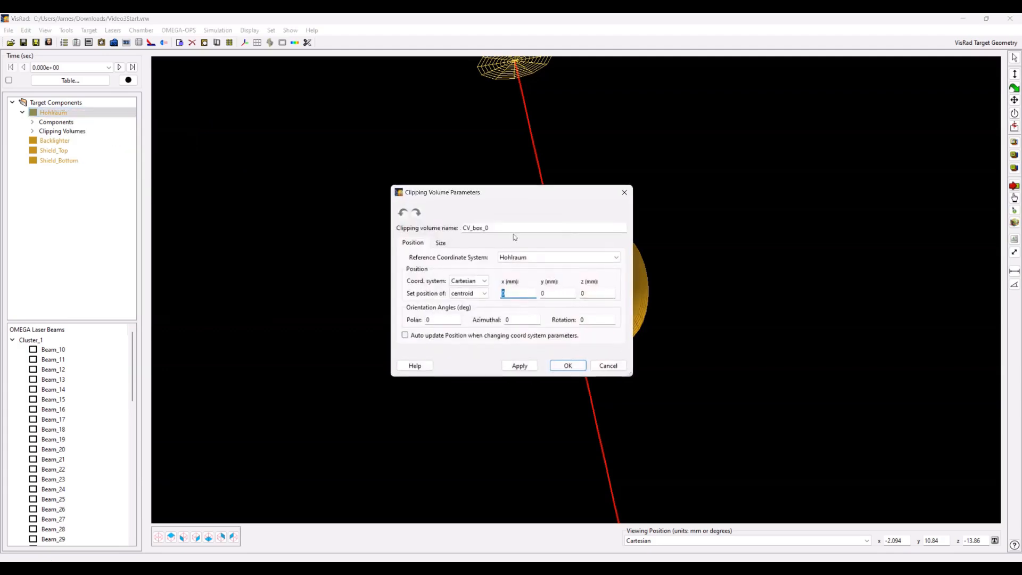
left_click(468, 281)
left_click(464, 299)
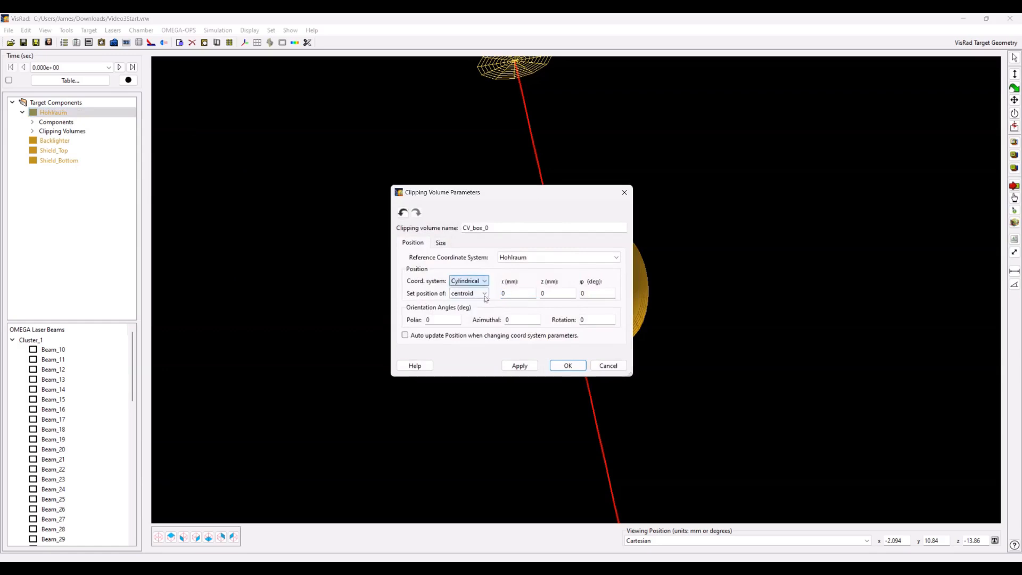
right_click(520, 298)
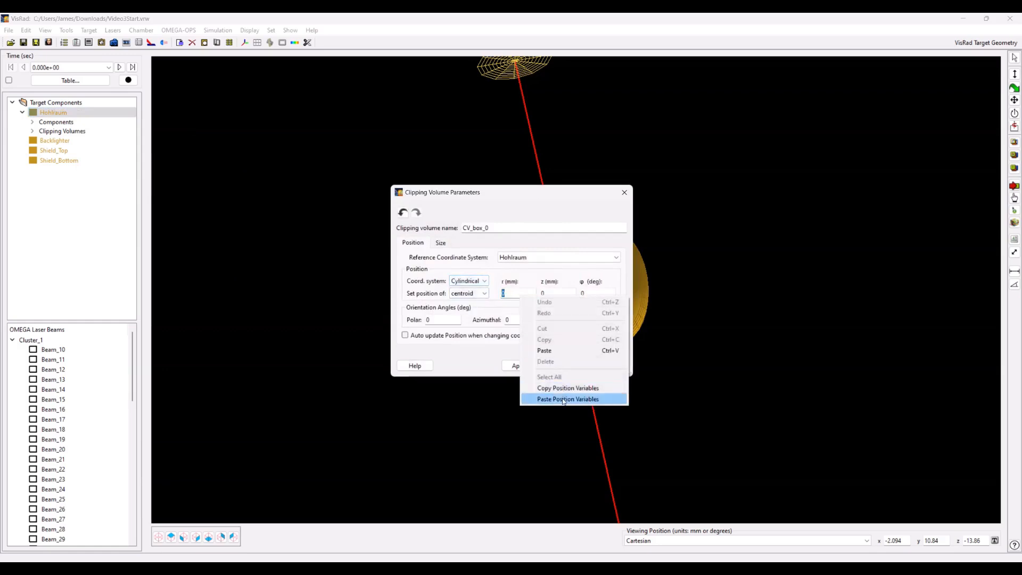
left_click(567, 398)
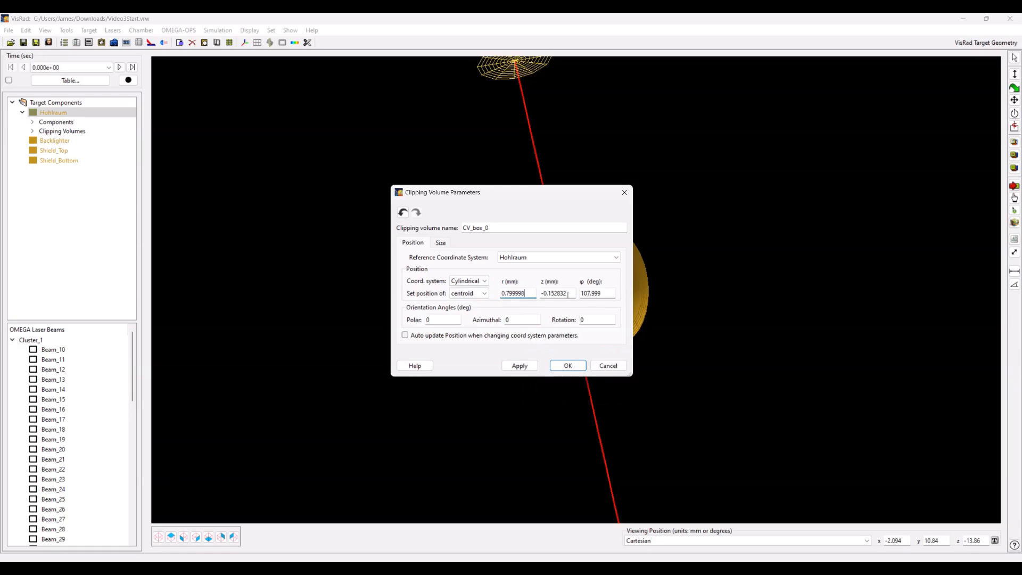
Position the clipping box at z 0 and r 0.9 mm with an azimuthal angle of 108°, and apply it
key("Tab")
type("0")
left_click_drag(568, 199, 384, 201)
double_click(349, 297)
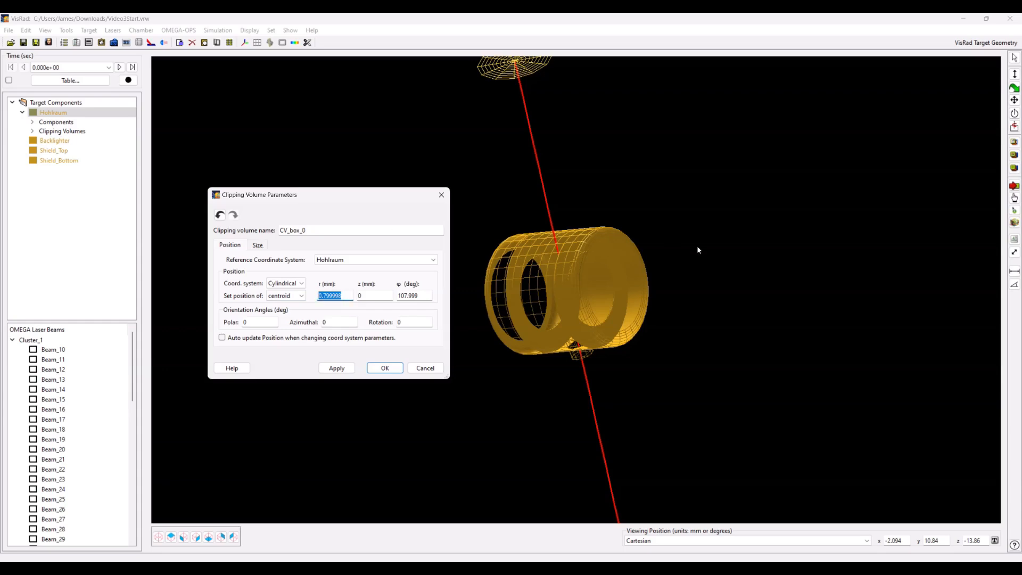
type(".9")
left_click(351, 323)
left_click_drag(351, 322, 233, 322)
type("108")
left_click(336, 367)
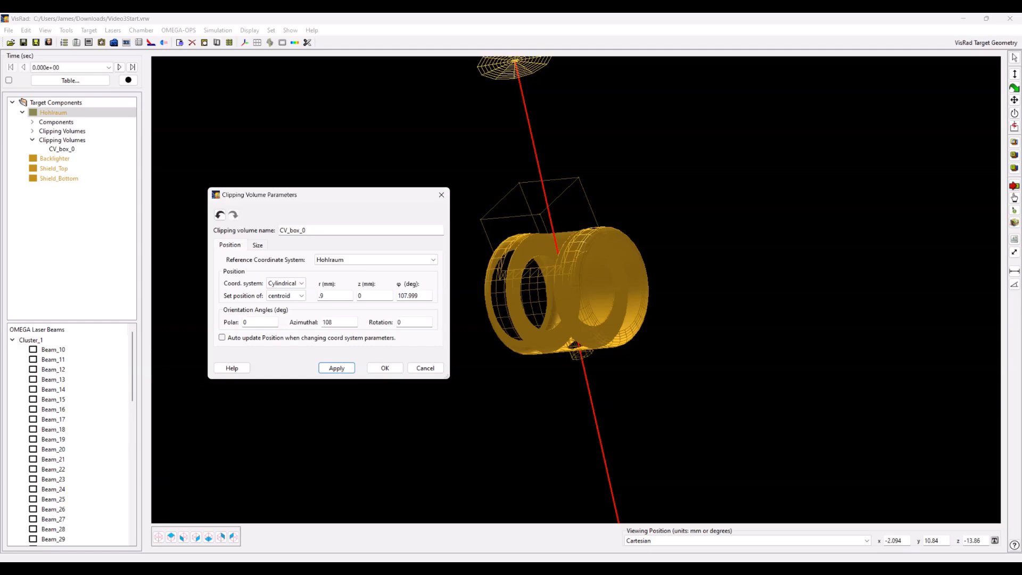
Resize the clipping box to 3 mm in Y and 0.8 mm in Z, and apply the change
left_click(263, 245)
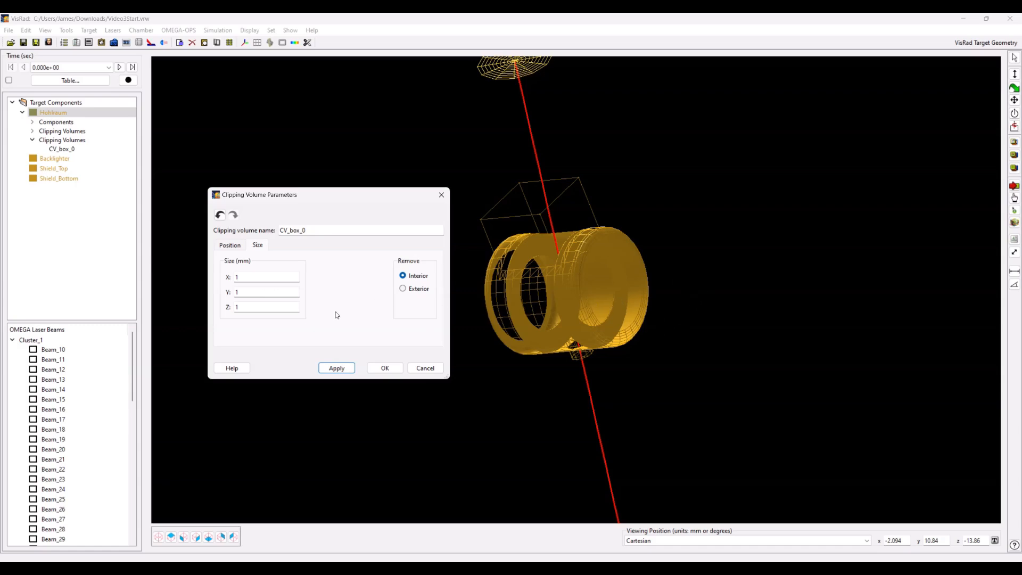
left_click_drag(282, 304, 150, 304)
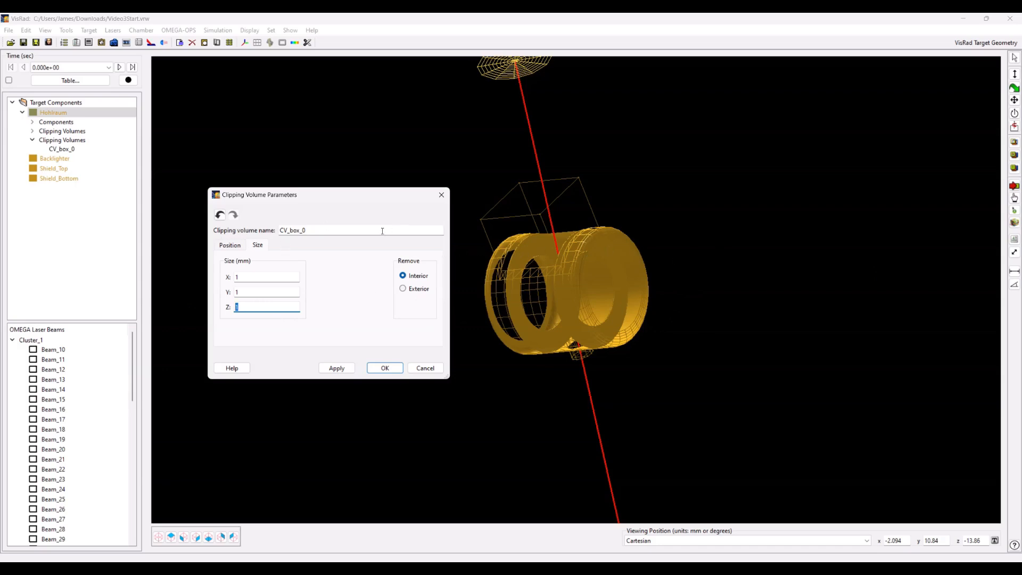
type(".8")
left_click(272, 293)
left_click_drag(259, 292, 115, 292)
type("3")
left_click(332, 368)
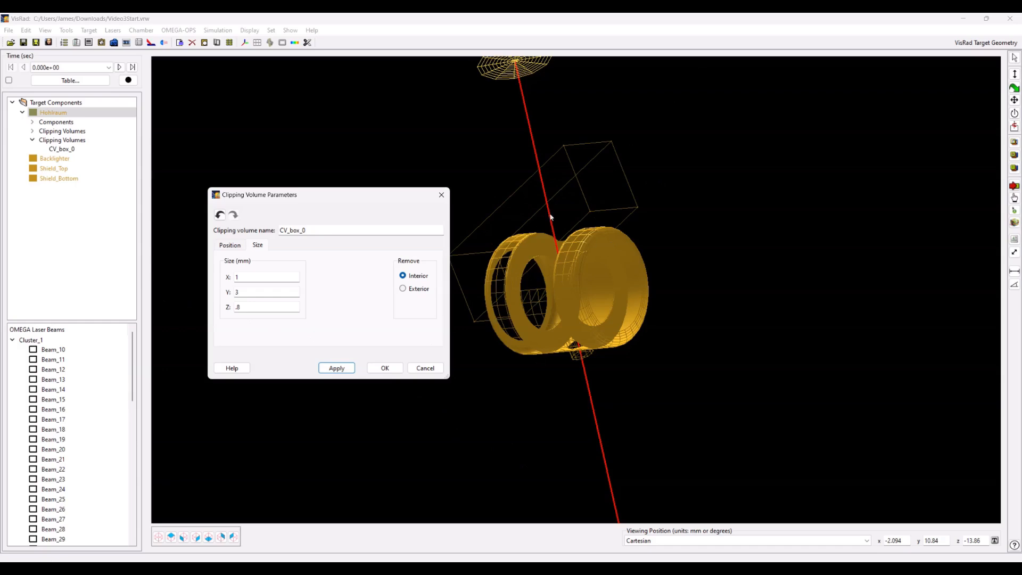
Reduce the clipping box's X size to 0.4 mm and accept the parameters
key("Escape")
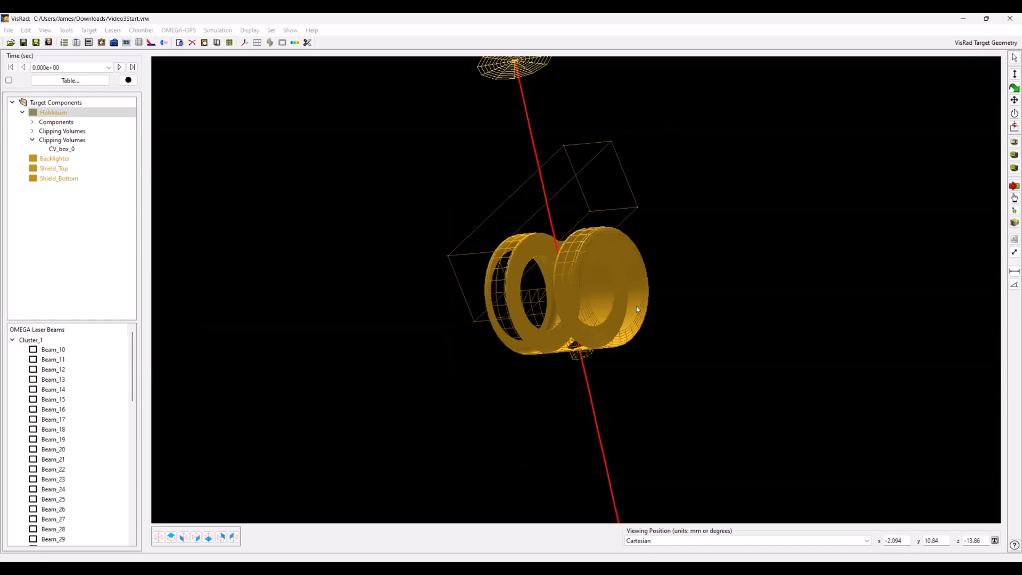
left_click(172, 539)
left_click(183, 536)
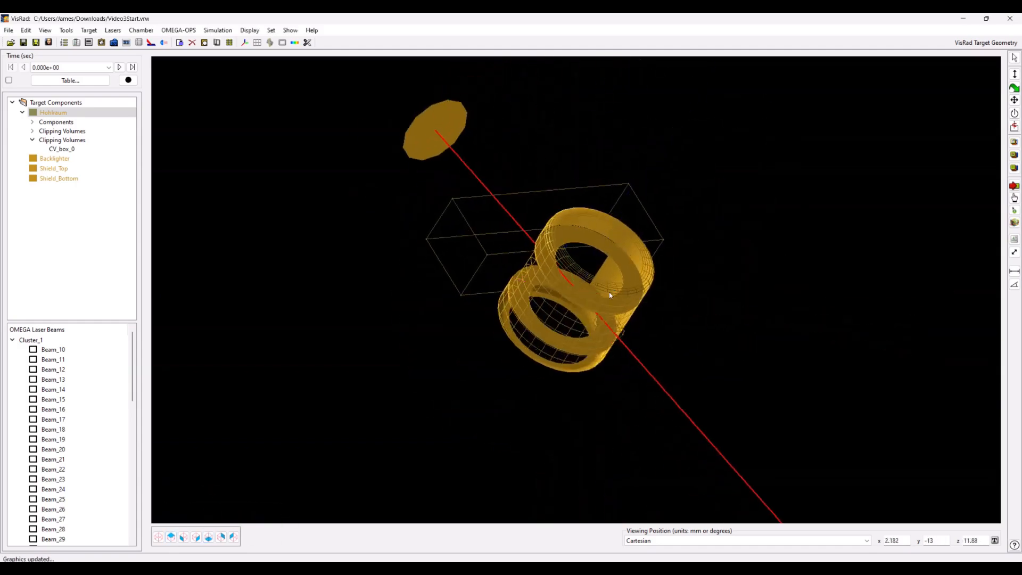
left_click_drag(751, 424, 627, 440)
left_click_drag(726, 278, 688, 300)
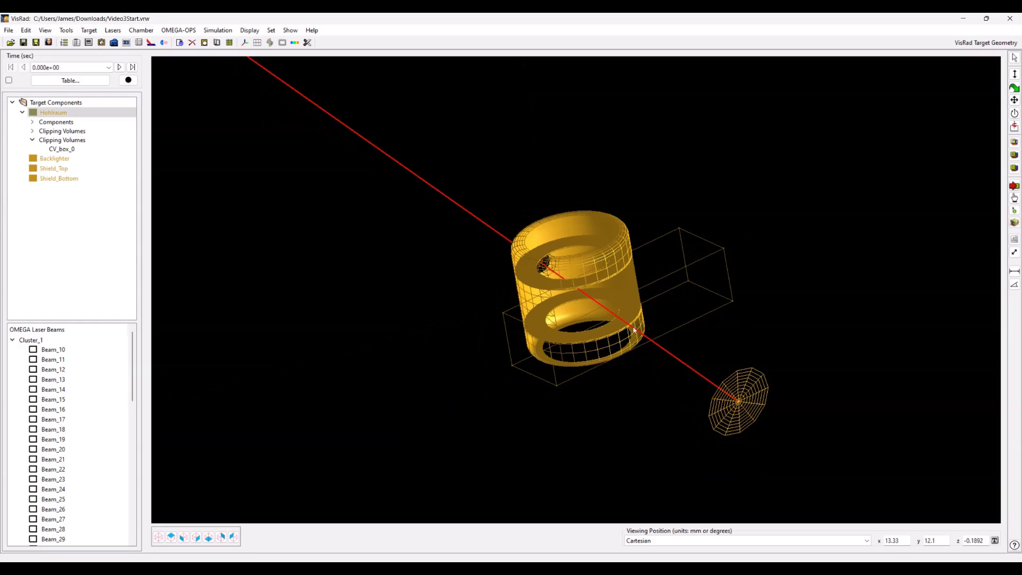
mouse_move(699, 569)
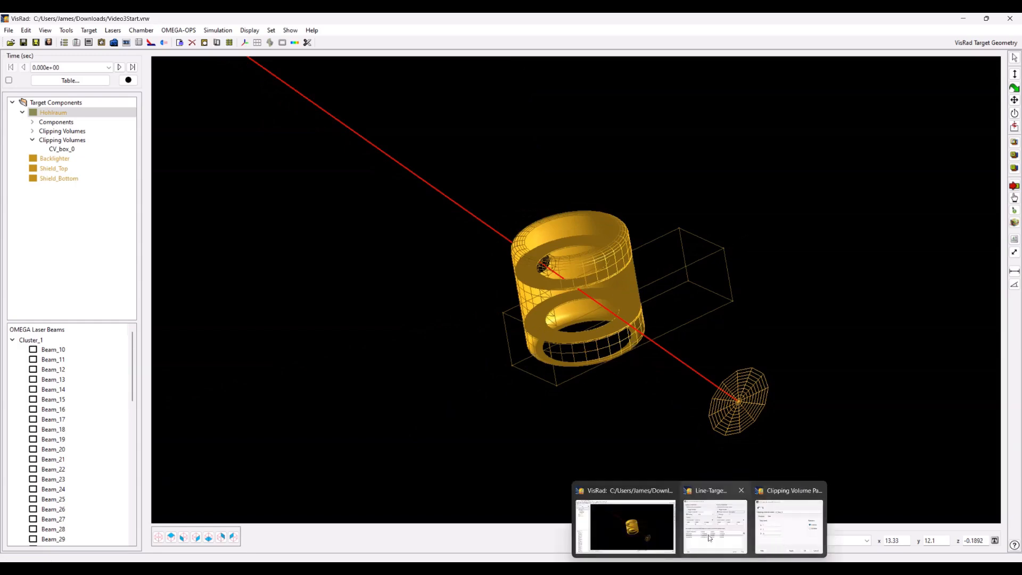
left_click(784, 535)
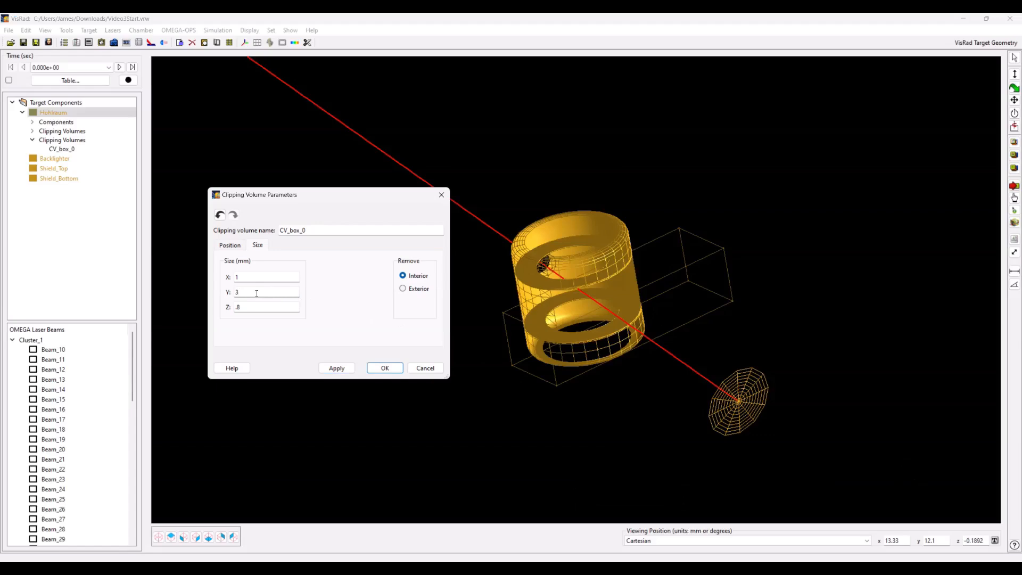
double_click(260, 278)
type(".4")
left_click(339, 369)
left_click(391, 370)
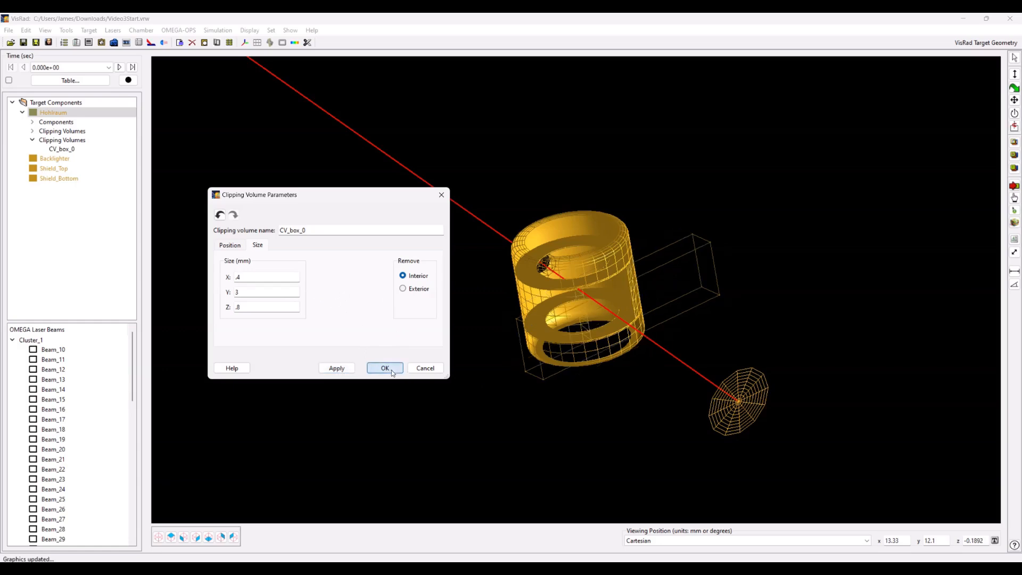
Add a rectangle target component that uses the hohlraum as its reference coordinate system
scroll(701, 312, "up", 4)
left_click_drag(700, 311, 650, 297)
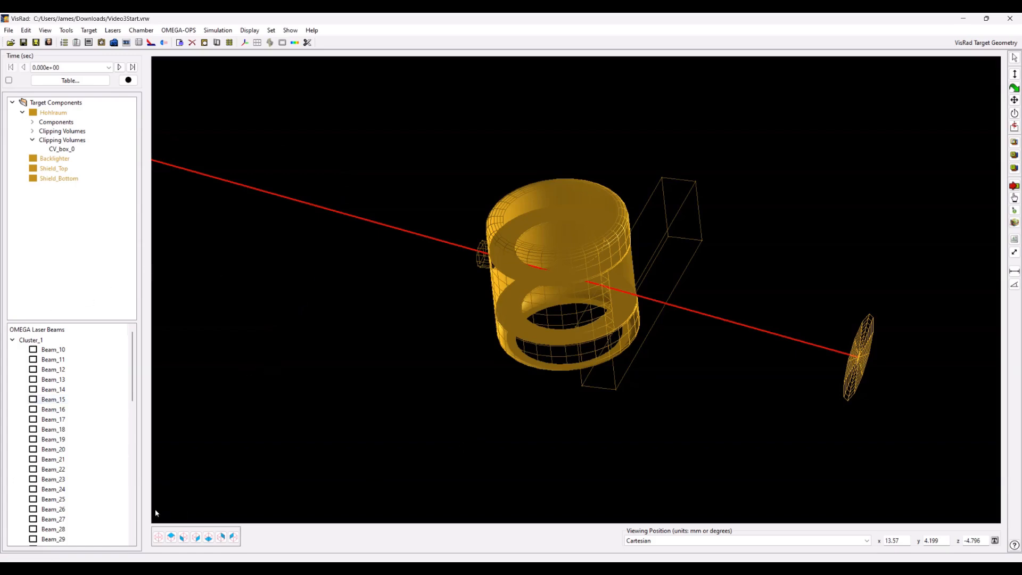
left_click(519, 304)
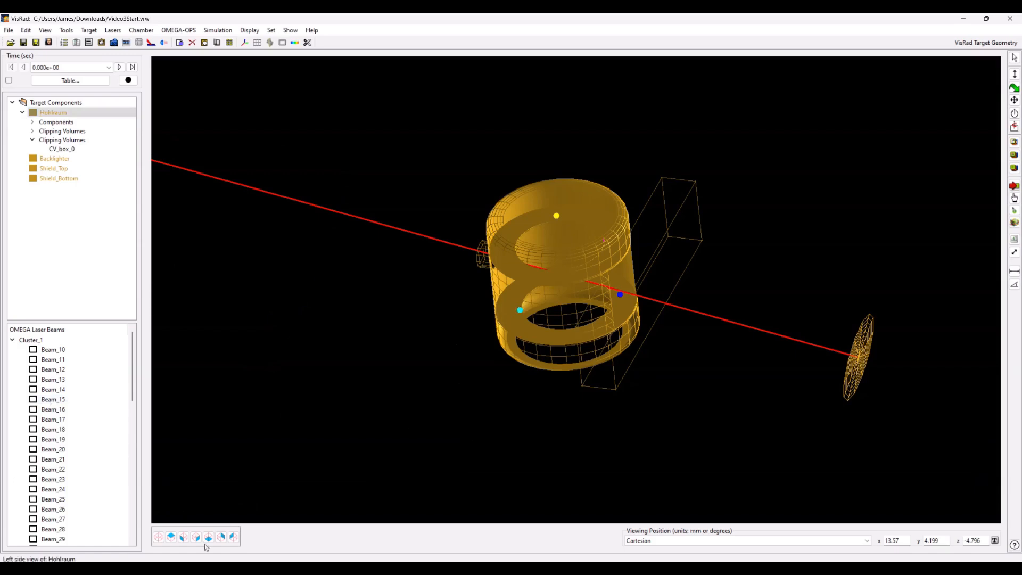
left_click(171, 538)
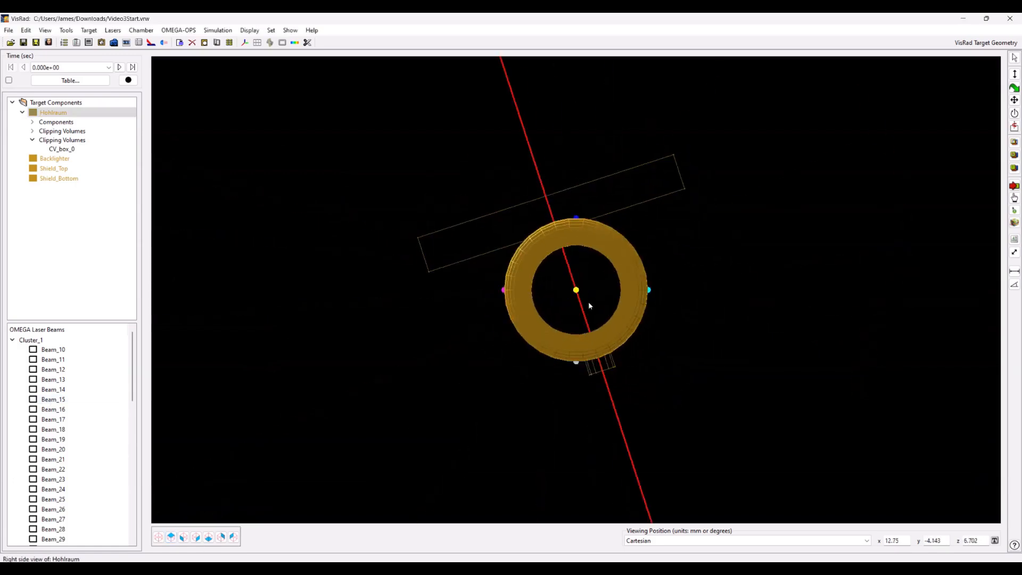
left_click(589, 281)
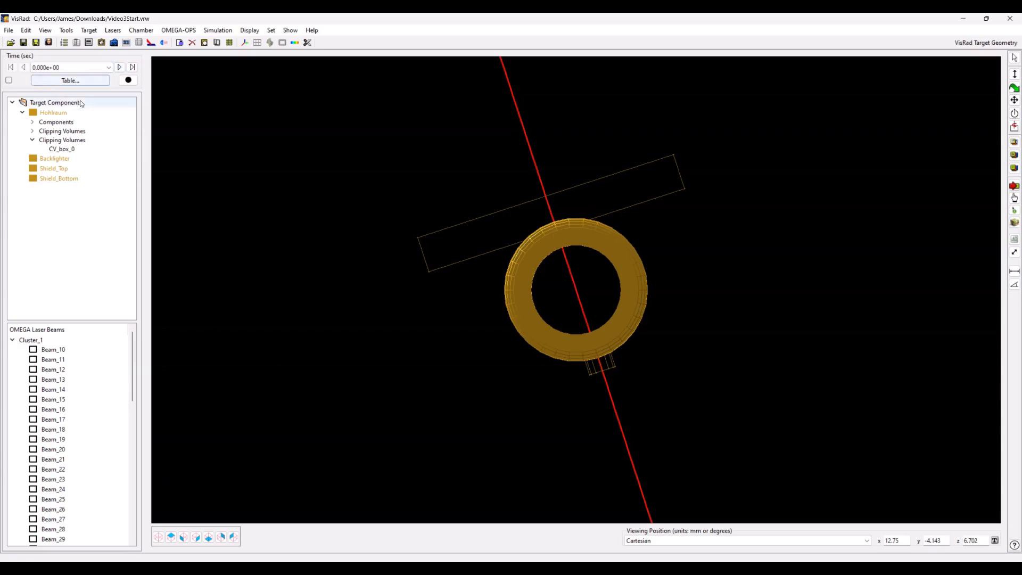
left_click(89, 31)
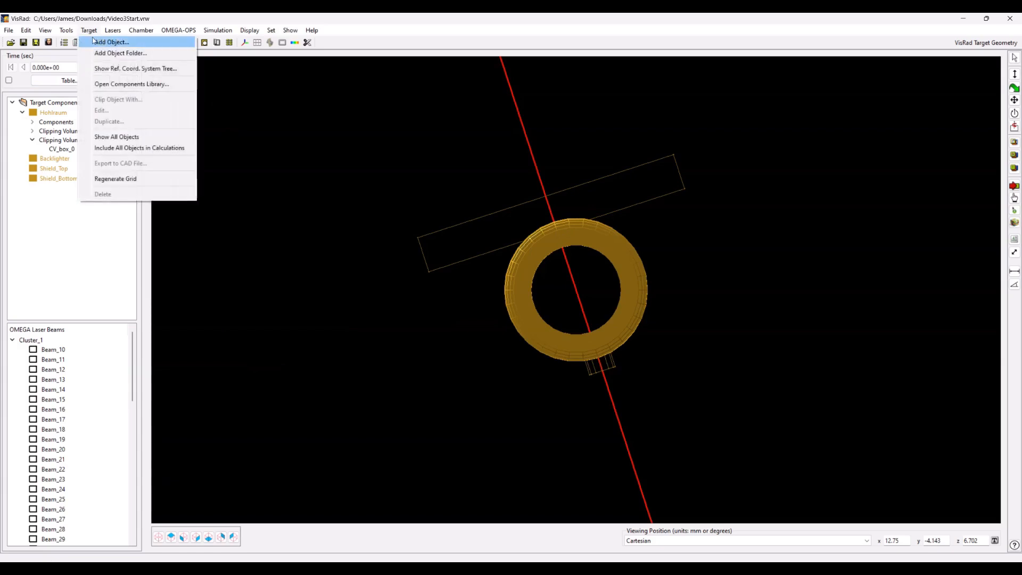
left_click(107, 41)
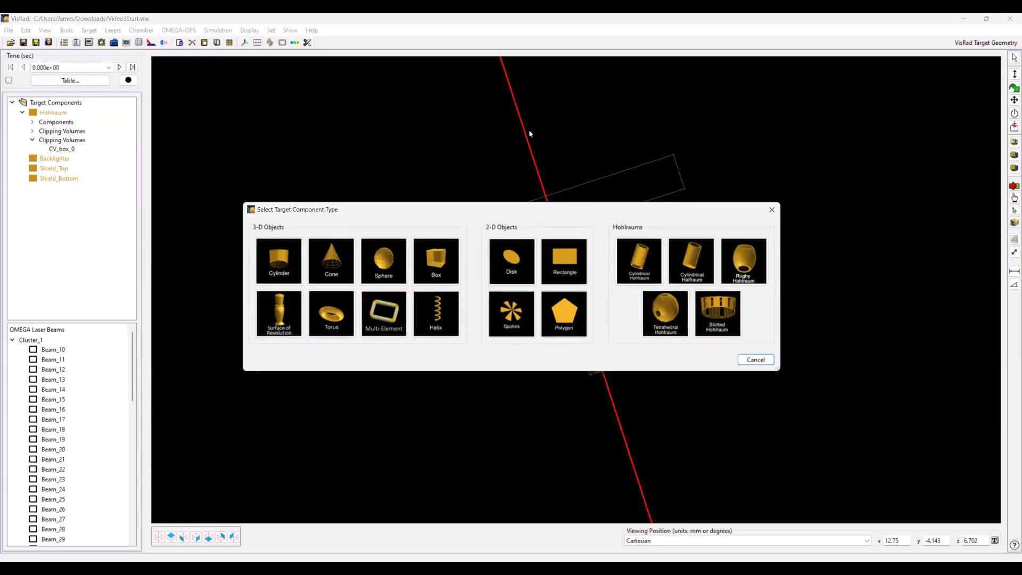
left_click(563, 261)
left_click_drag(257, 72, 275, 136)
left_click(245, 207)
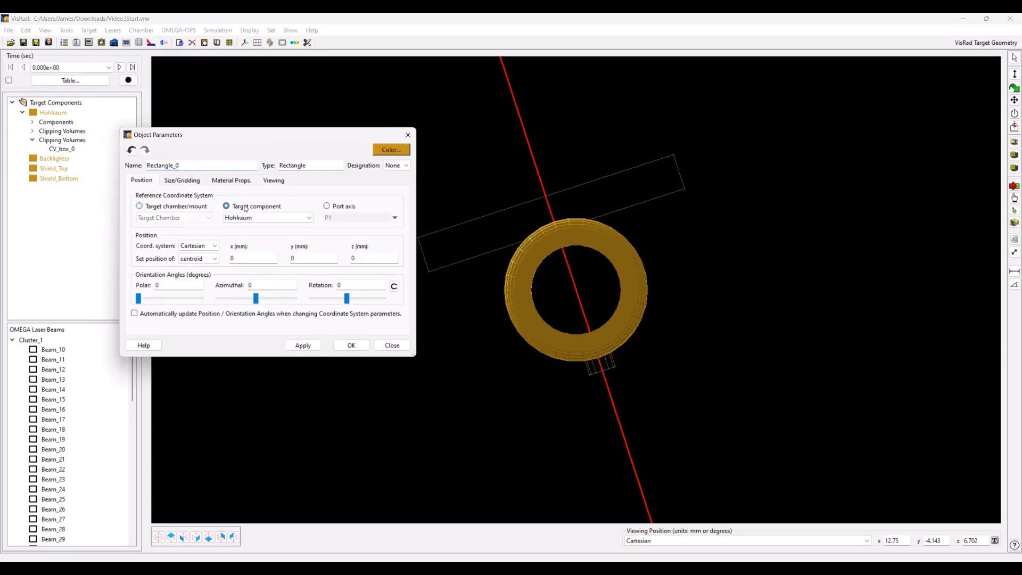
Position the rectangle in cylindrical coordinates at r 0.7 mm and φ 108°, with an azimuthal orientation angle of 108°
left_click(205, 246)
left_click(207, 266)
type("108")
key("Tab")
type("108")
left_click(306, 259)
key("shift+Tab")
type(".7")
left_click(318, 260)
Size the rectangle to 0.7746 mm in X and 0.8 mm in Y, apply it, and reopen its position settings
left_click(182, 180)
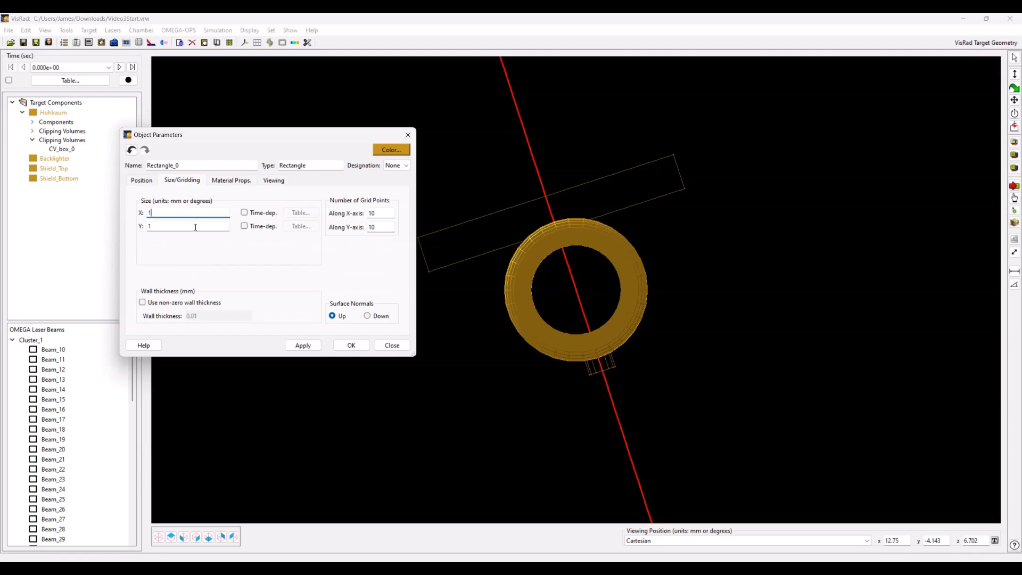
key("Tab")
type(".8")
left_click_drag(192, 212, 149, 213)
type(".7746")
left_click(303, 345)
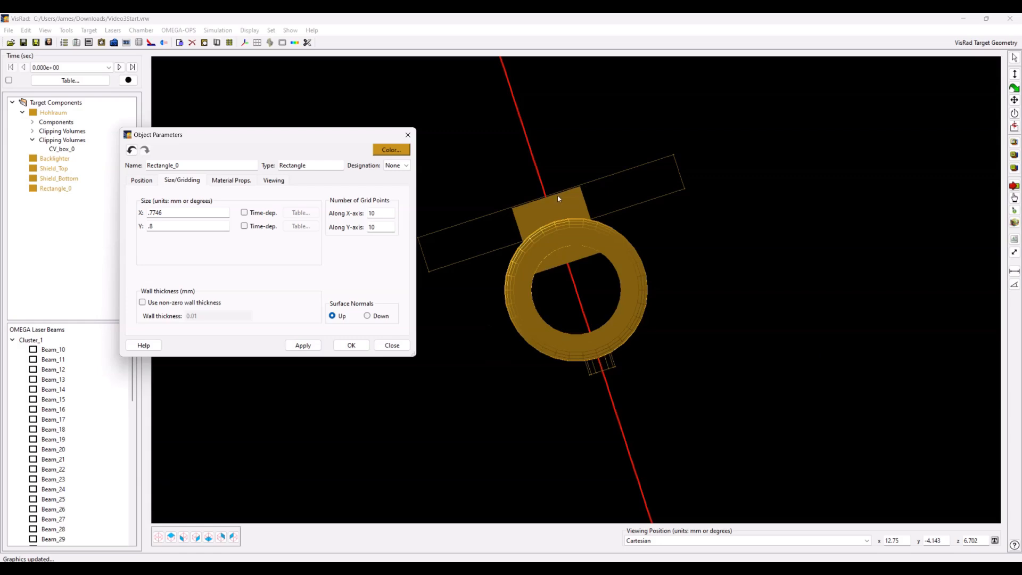
left_click(141, 180)
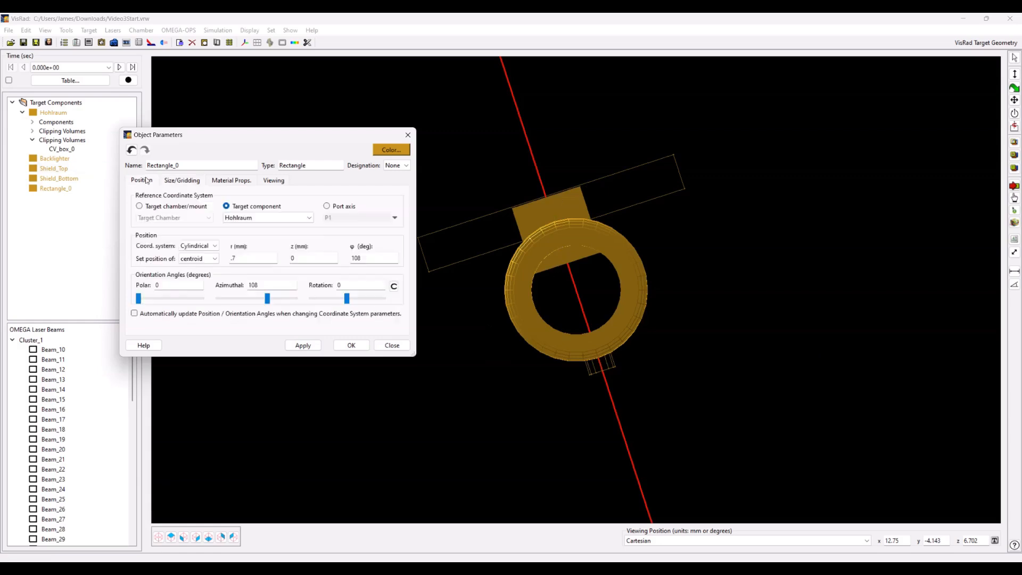
Set the rectangle's polar orientation angle to 90°, apply it, and check its placement over the hohlraum window
double_click(189, 285)
type("90")
left_click(303, 345)
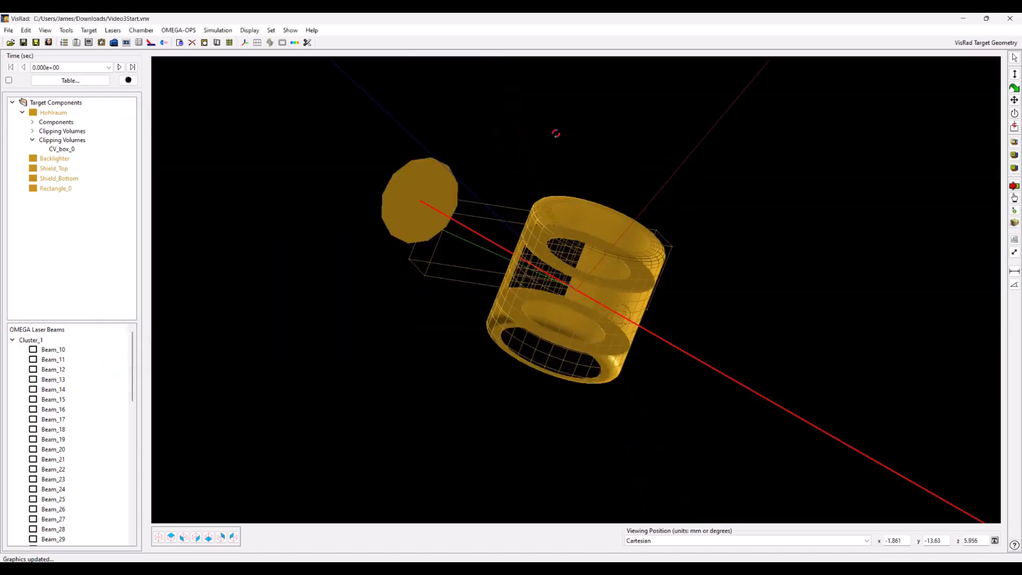
left_click_drag(372, 255, 524, 375)
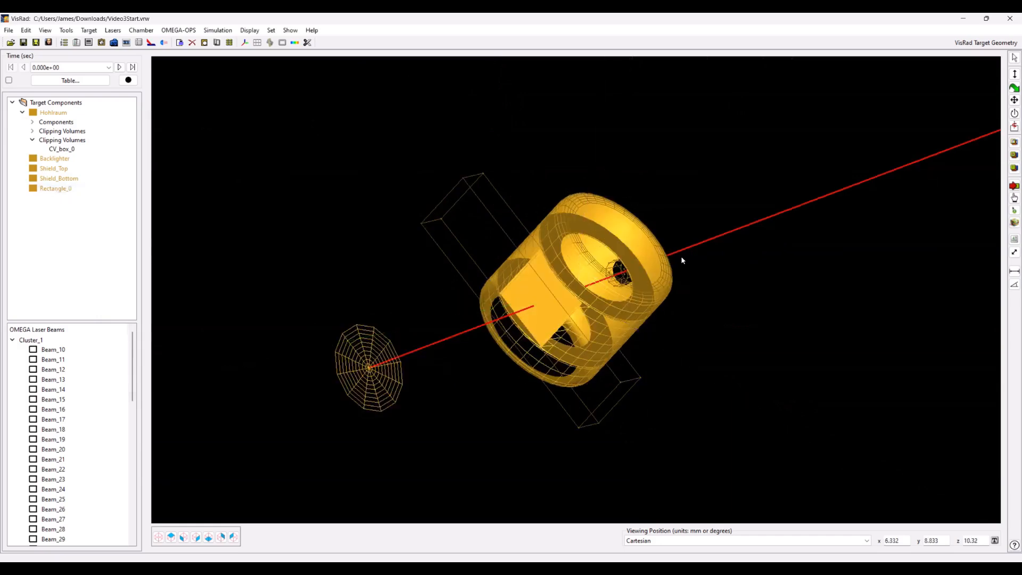
left_click_drag(655, 273, 528, 274)
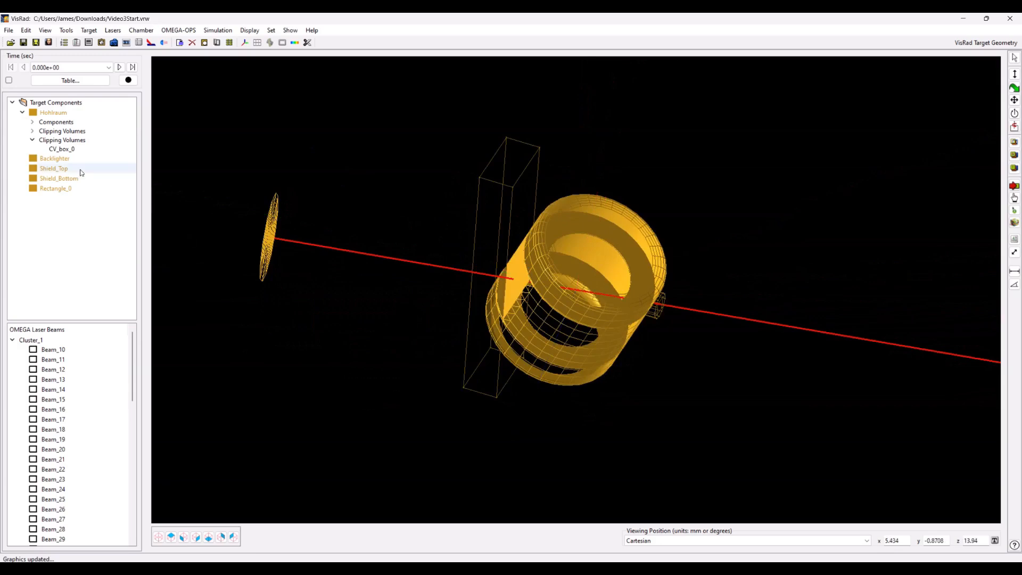
Rename the rectangle component as Sample, give it the orange colour #ff5500, and accept the parameters
double_click(72, 193)
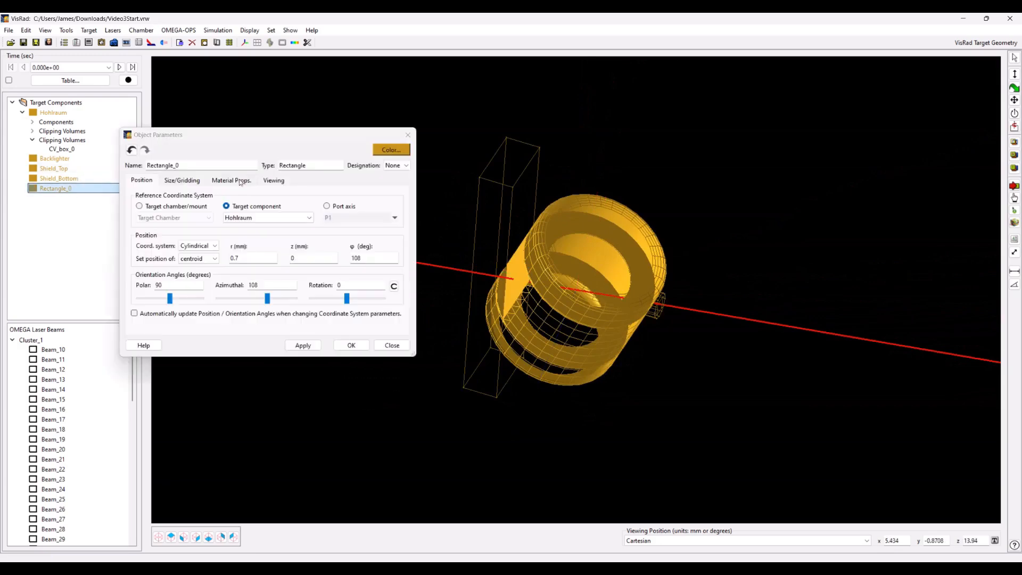
type("Sam")
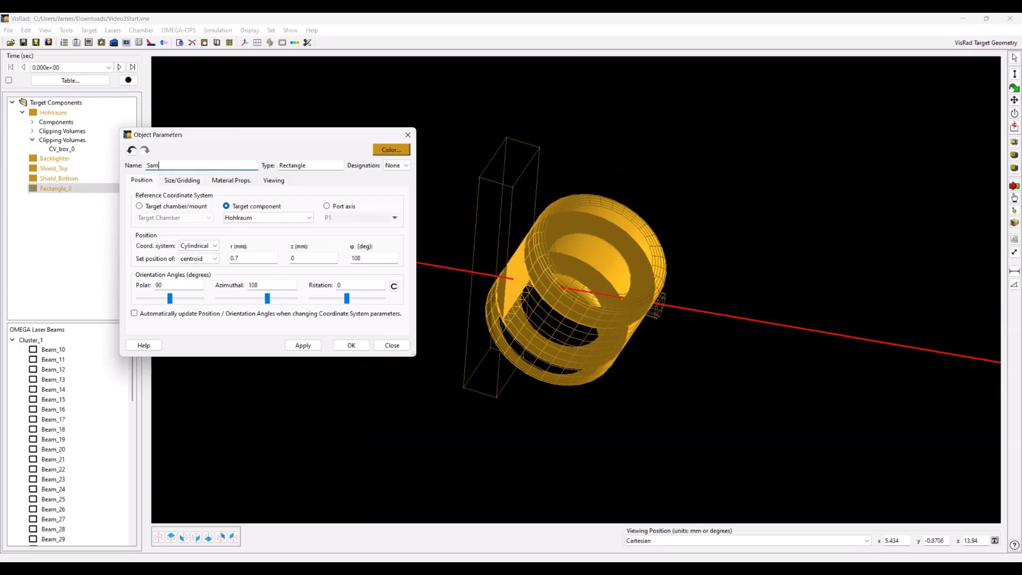
type("ple")
left_click(399, 154)
left_click(435, 246)
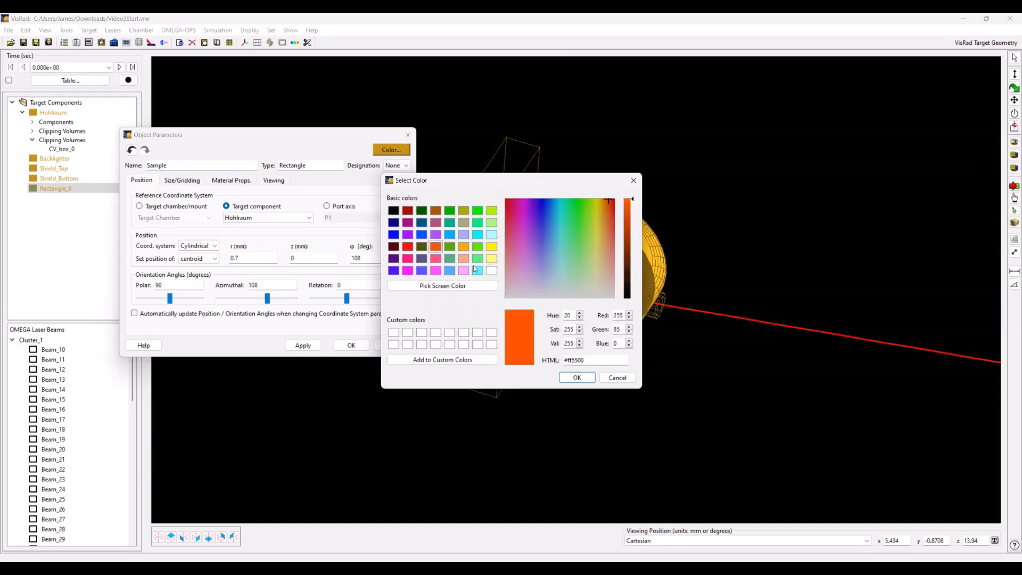
left_click(577, 377)
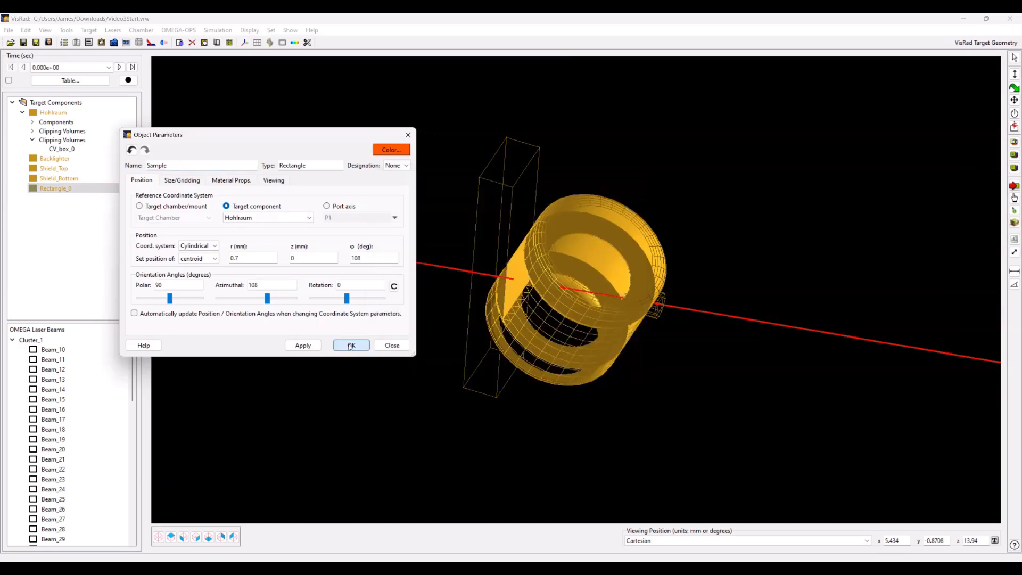
left_click(351, 345)
Examine the sample's fit over the hohlraum window and its alignment with the backlighter line and diagnostic hole
left_click_drag(621, 397, 611, 342)
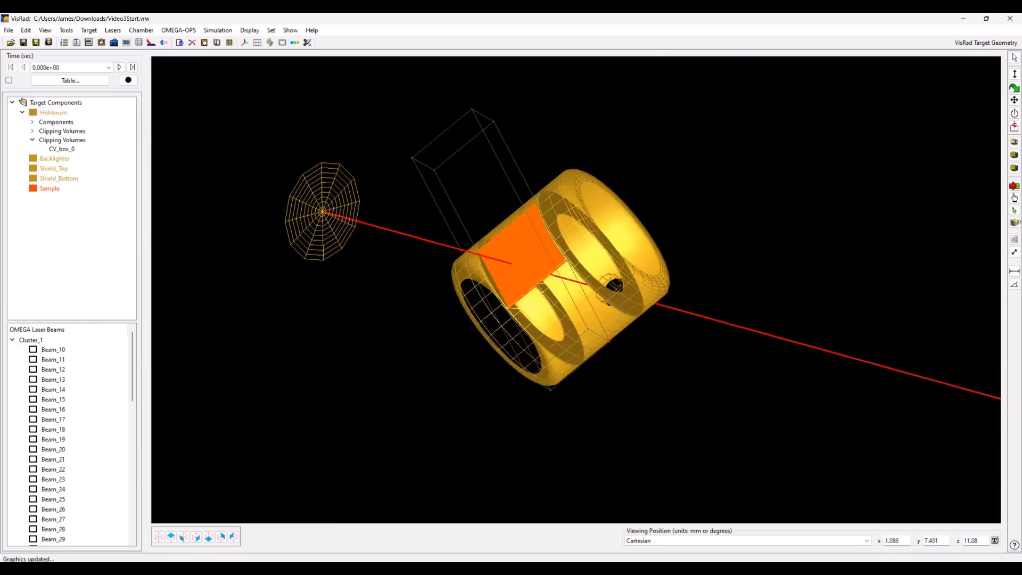
left_click_drag(466, 243, 484, 315)
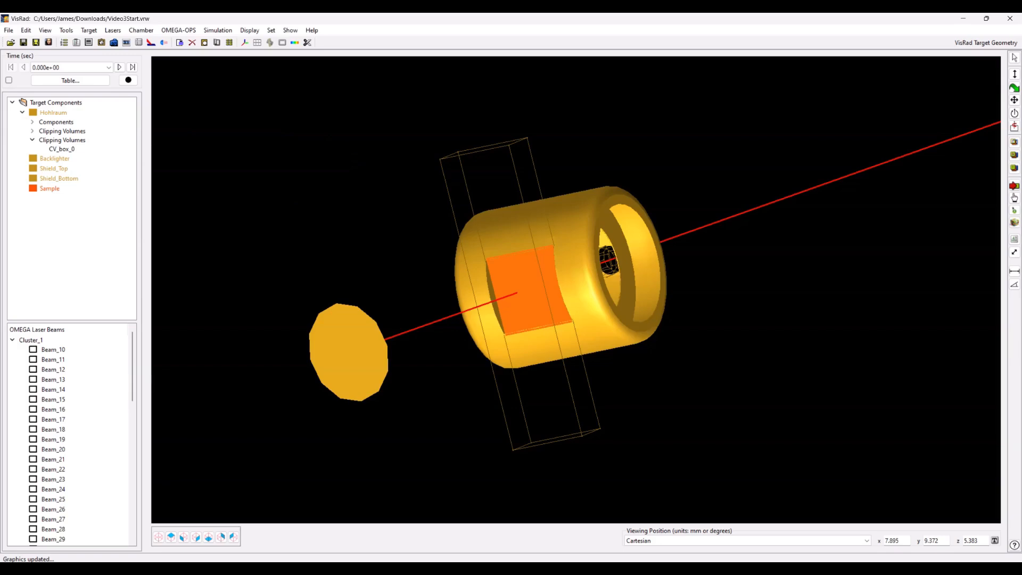
left_click(605, 339)
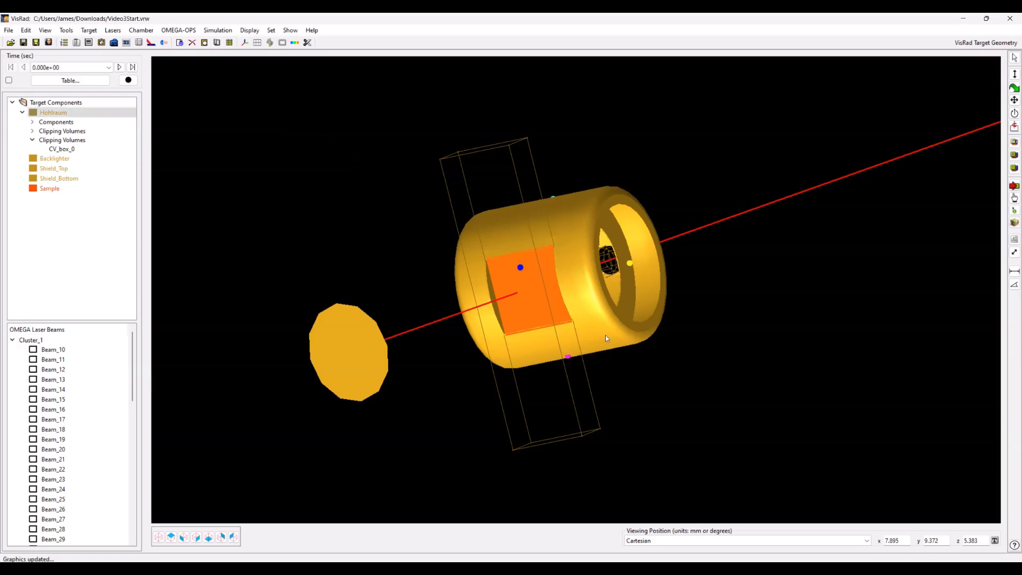
left_click(184, 537)
left_click_drag(715, 347, 428, 383)
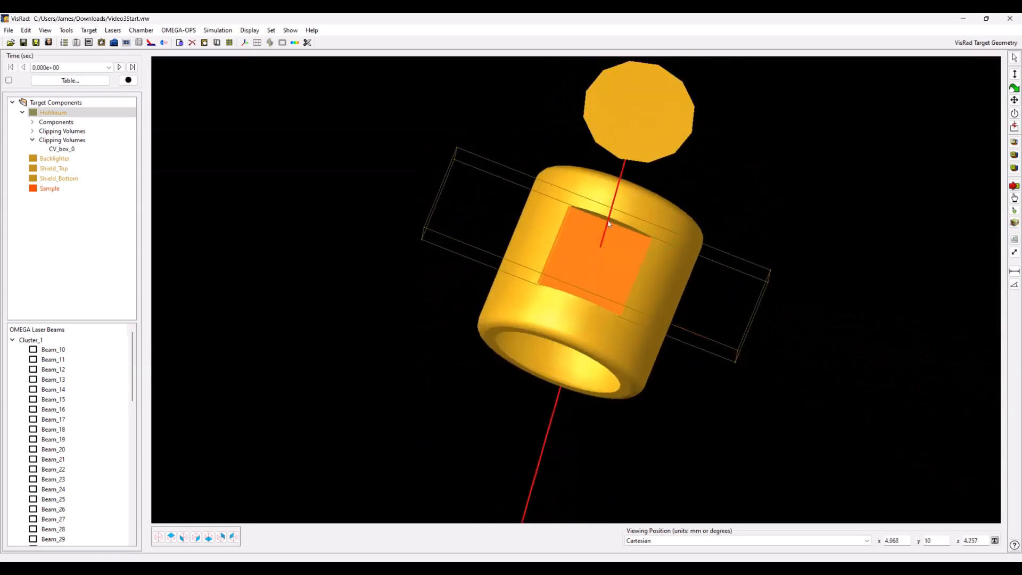
left_click_drag(694, 80, 252, 350)
scroll(252, 349, "down", 5)
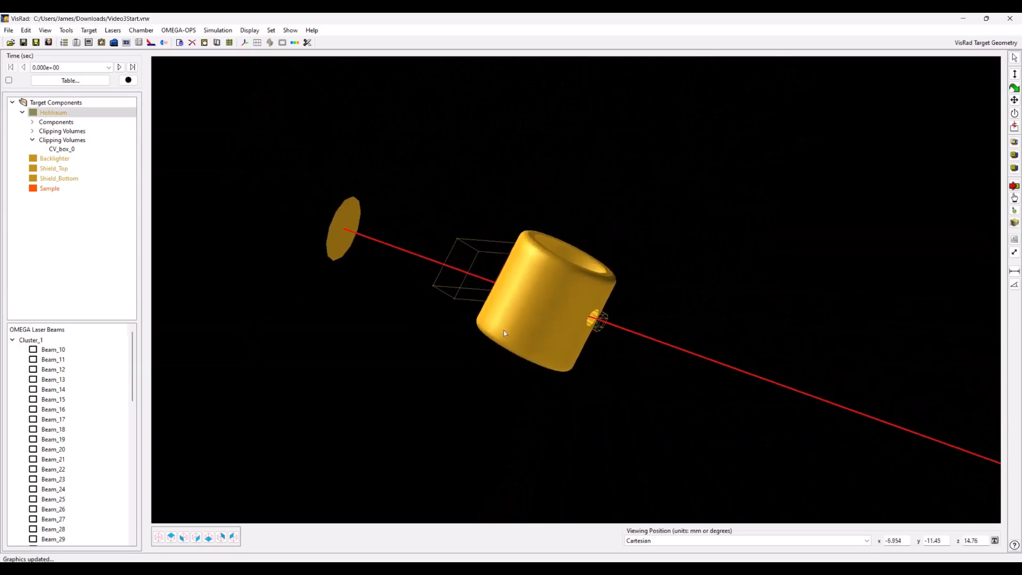